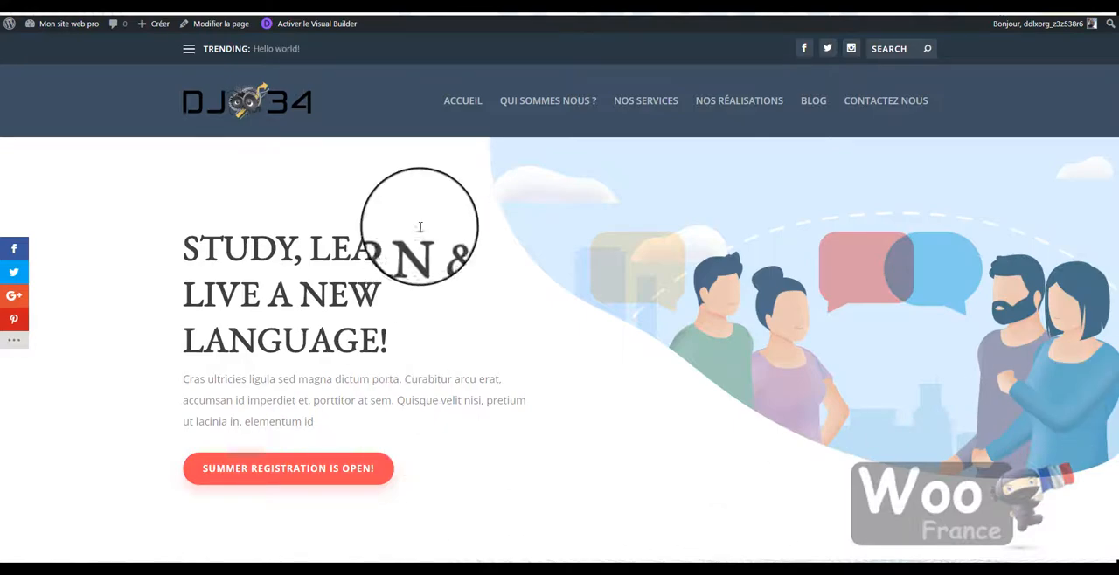
- Activate the Visual Builder on the site's home page
{"action": "scroll", "coordinate": [530, 305], "scroll_direction": "down", "scroll_amount": 8}
{"action": "scroll", "coordinate": [521, 340], "scroll_direction": "down", "scroll_amount": 15}
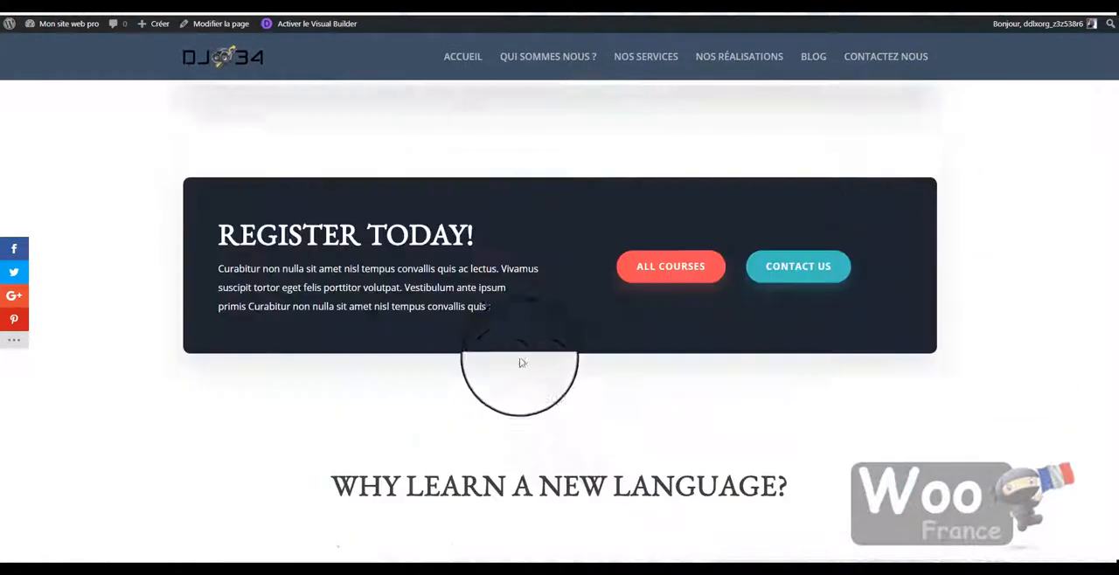
{"action": "scroll", "coordinate": [531, 440], "scroll_direction": "up", "scroll_amount": 20}
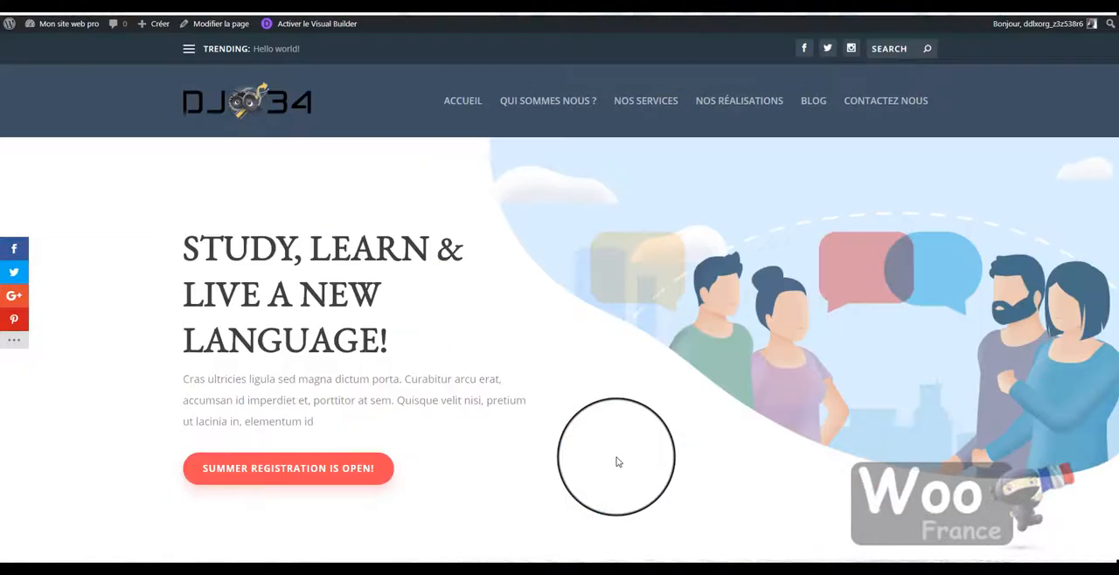
{"action": "left_click", "coordinate": [330, 26]}
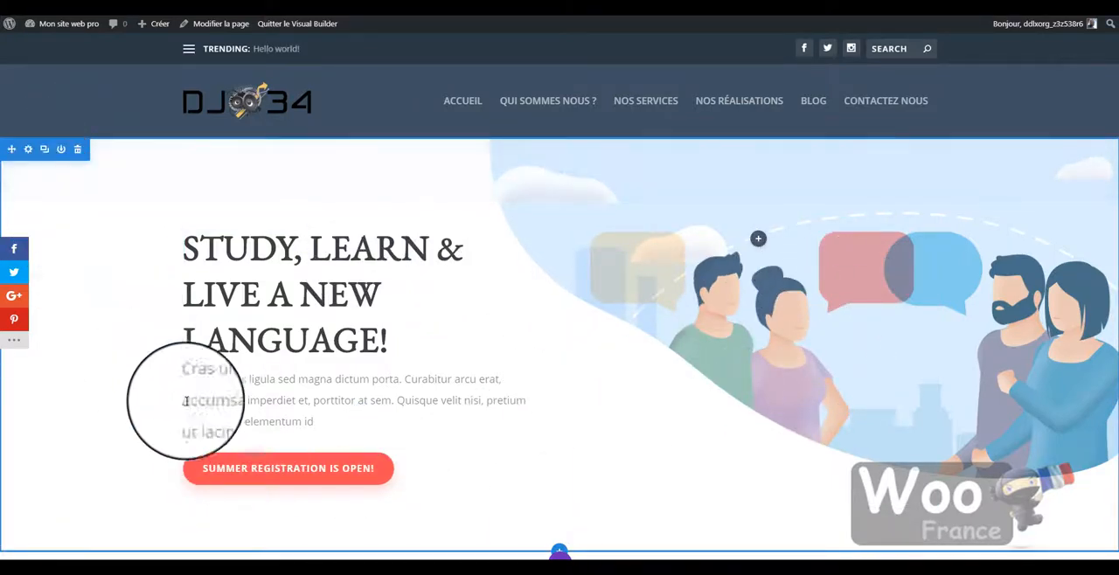
- Reduce the top and bottom padding of the hero section
{"action": "scroll", "coordinate": [582, 468], "scroll_direction": "down", "scroll_amount": 2}
{"action": "scroll", "coordinate": [580, 412], "scroll_direction": "up", "scroll_amount": 2}
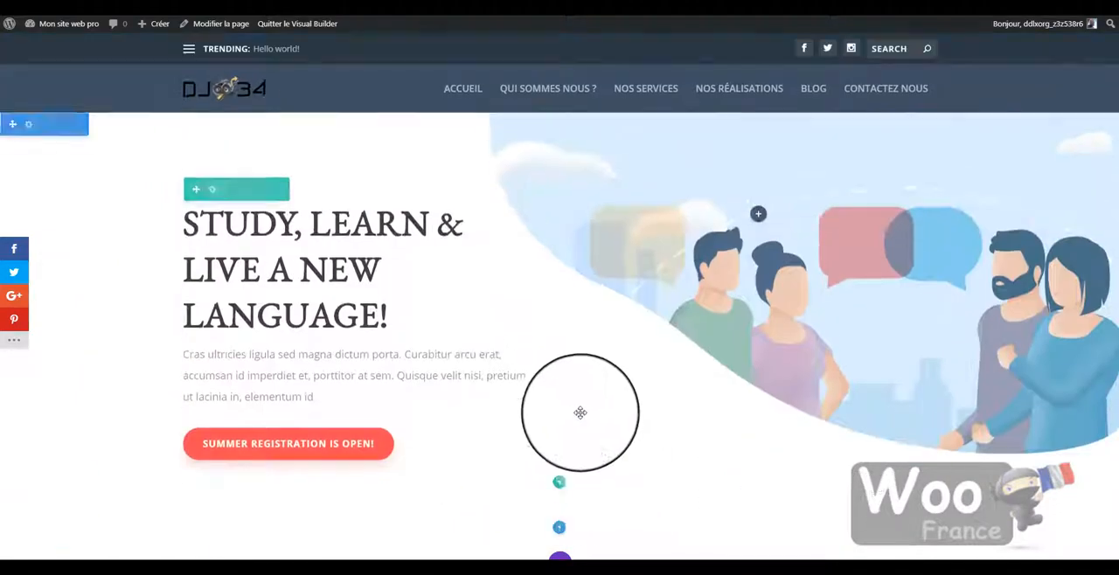
{"action": "mouse_move", "coordinate": [323, 165]}
{"action": "left_mouse_down"}
{"action": "mouse_move", "coordinate": [293, 201]}
{"action": "mouse_move", "coordinate": [295, 154]}
{"action": "left_mouse_up"}
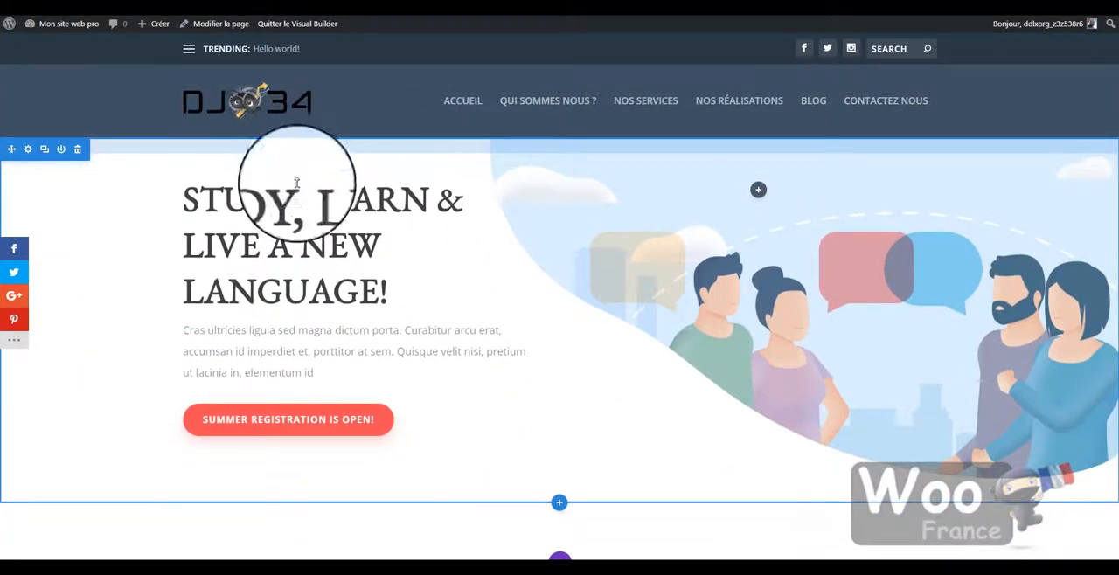
{"action": "left_click_drag", "start_coordinate": [452, 491], "coordinate": [456, 467]}
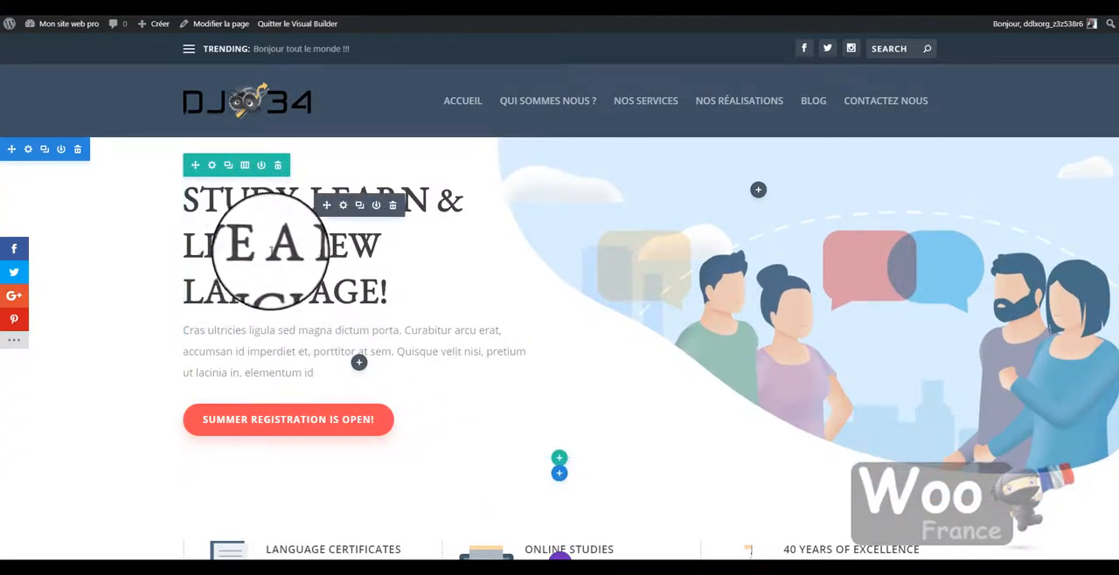
- Edit the hero heading directly on the page so it reads "STUDY, LEARN OK"
{"action": "left_click_drag", "start_coordinate": [269, 246], "coordinate": [400, 296]}
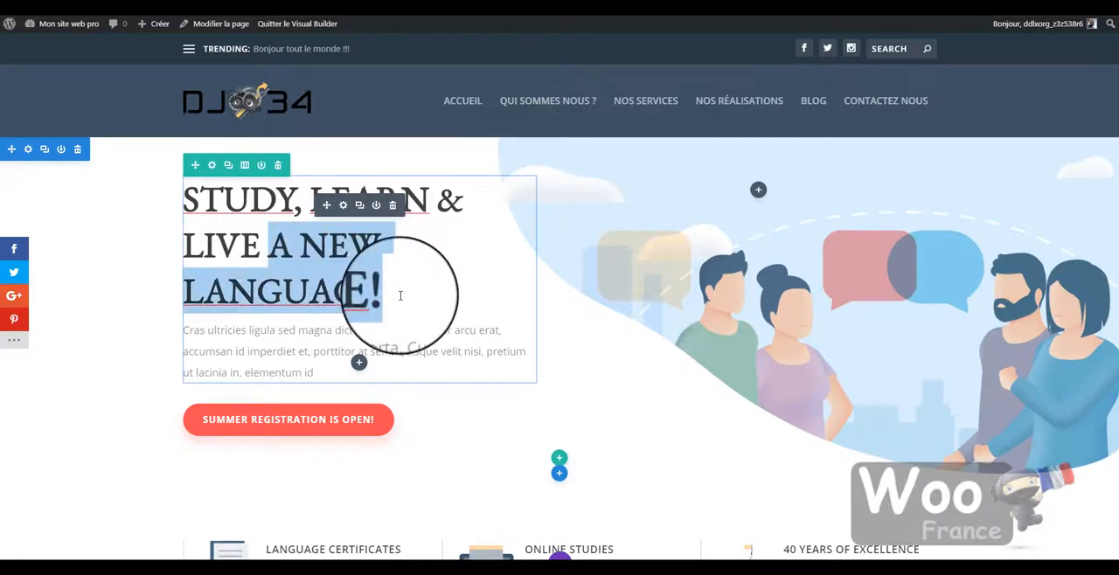
{"action": "key", "text": "BackSpace"}
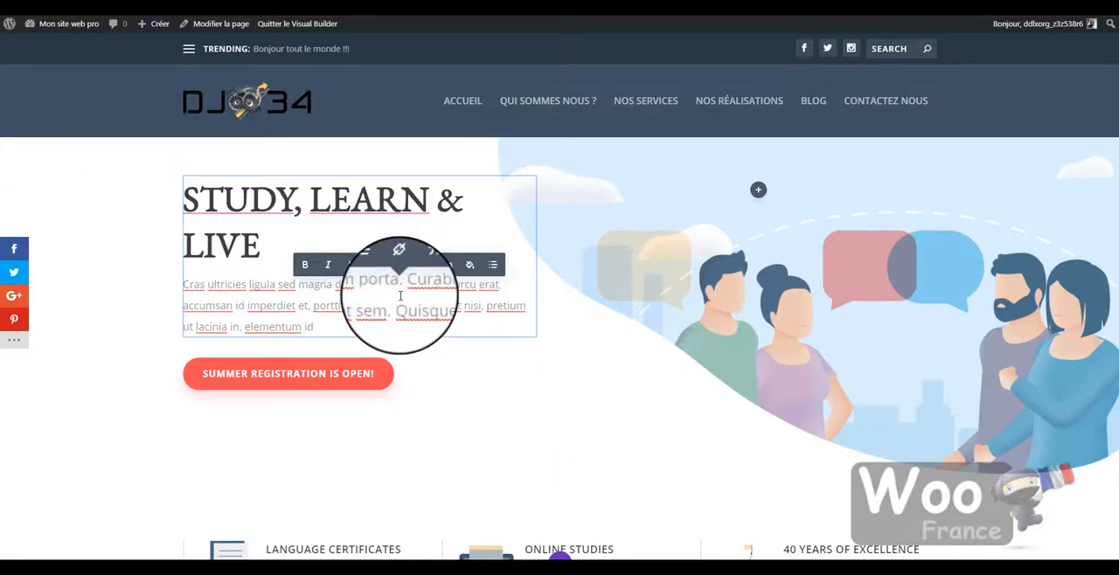
{"action": "key", "text": "BackSpace"}
{"action": "key", "text": "BackSpace"}
{"action": "key", "text": "BackSpace"}
{"action": "key", "text": "BackSpace"}
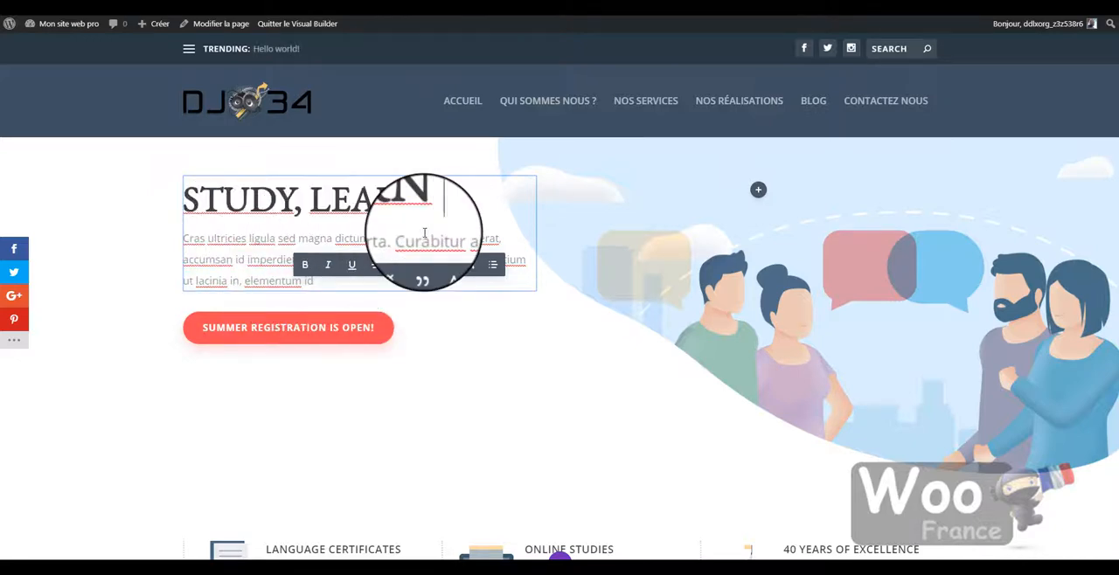
{"action": "left_click", "coordinate": [457, 400]}
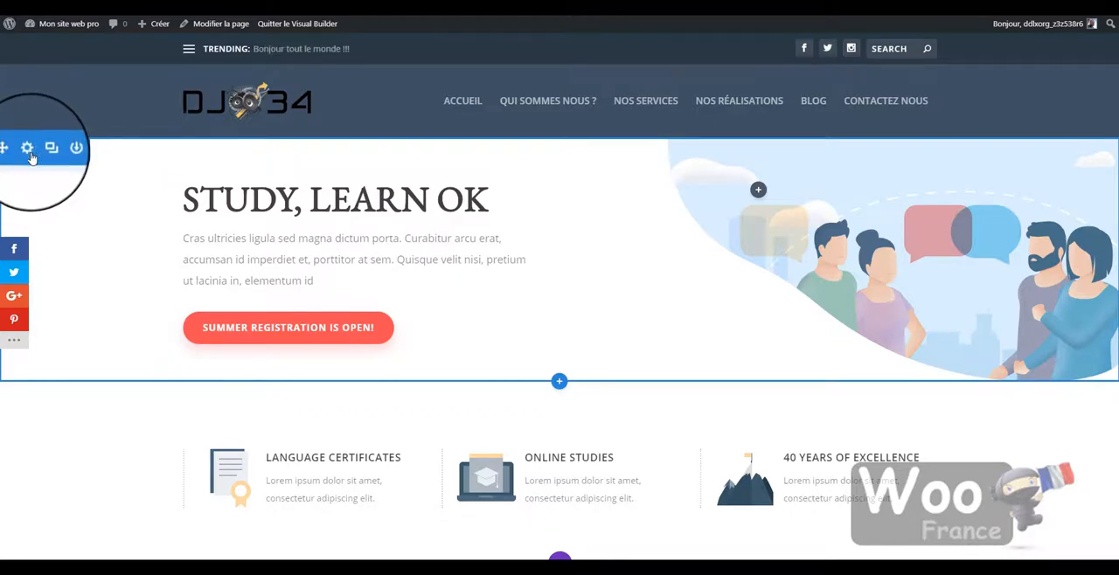
- Open the hero section's settings and delete its background image
{"action": "left_click", "coordinate": [28, 151]}
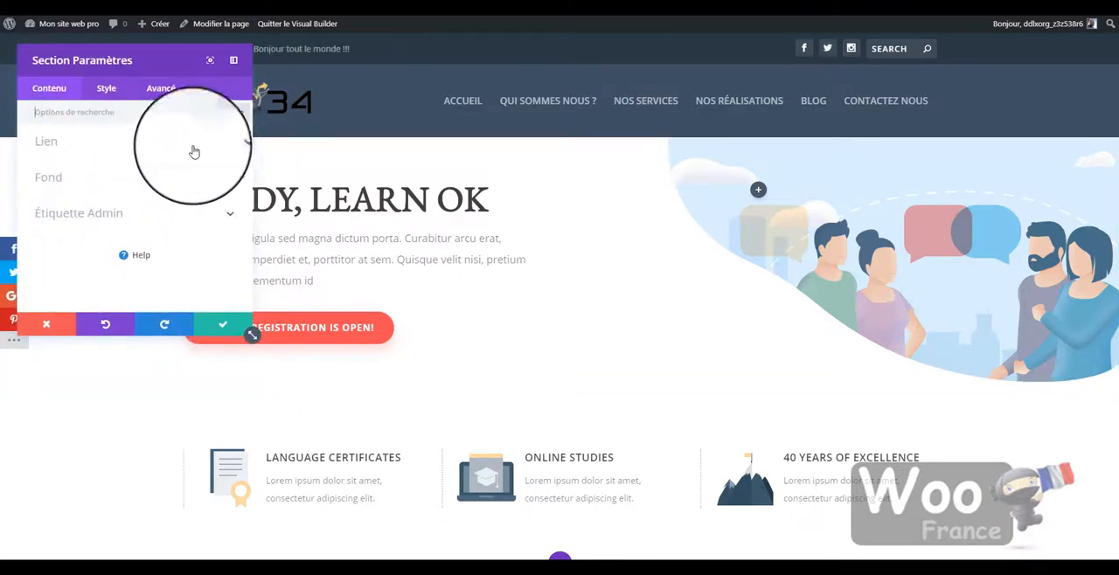
{"action": "left_click", "coordinate": [213, 187]}
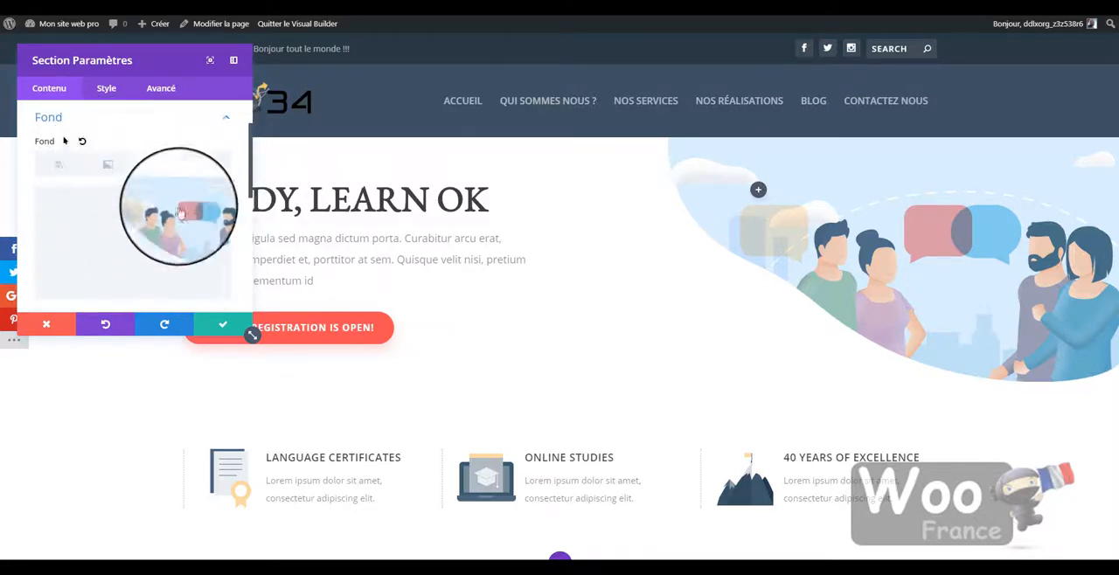
{"action": "left_click", "coordinate": [212, 207]}
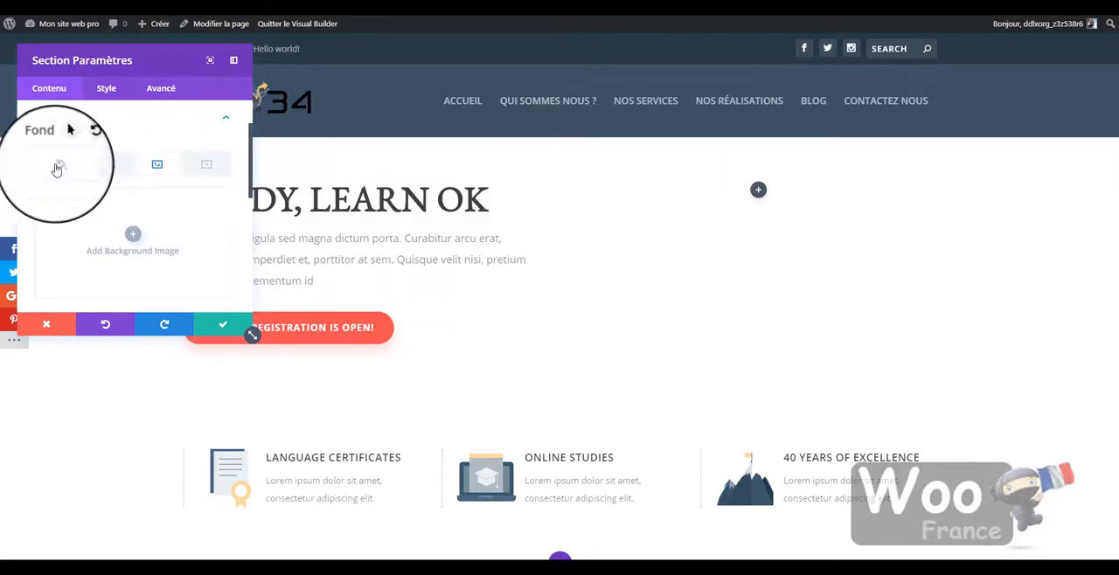
- Give the hero section a bright green background colour, #51db4c
{"action": "left_click", "coordinate": [132, 233]}
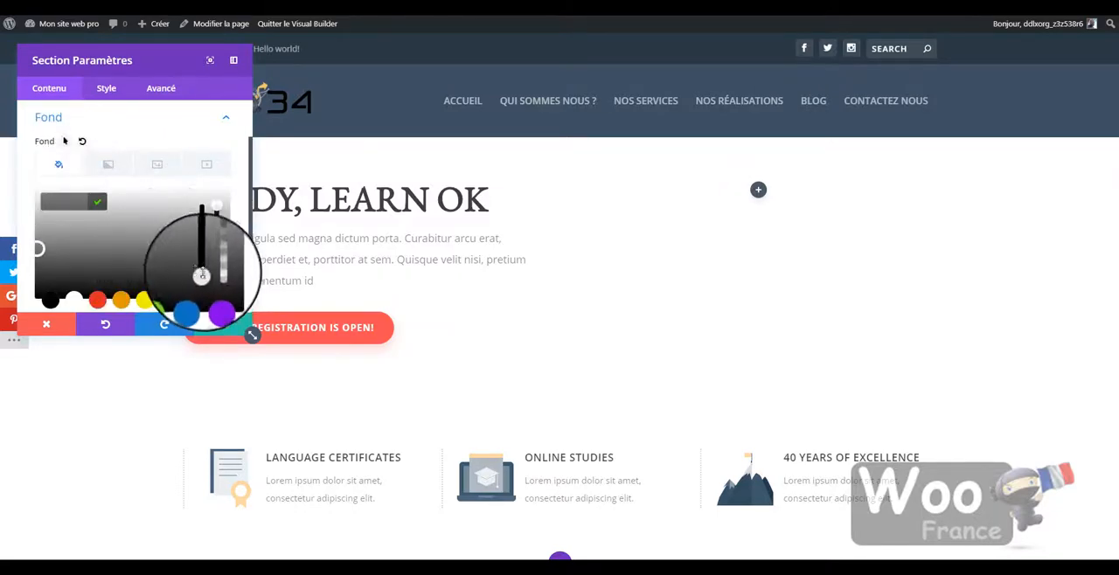
{"action": "left_click", "coordinate": [202, 258]}
{"action": "left_click", "coordinate": [92, 253]}
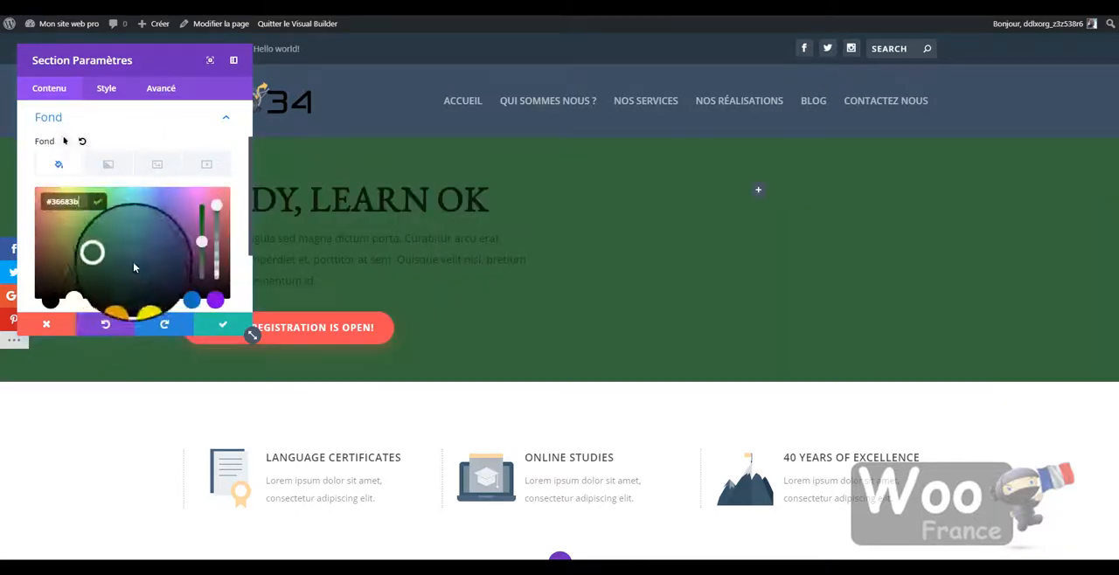
{"action": "left_click_drag", "start_coordinate": [104, 255], "coordinate": [97, 204]}
- Add the calculator illustration language-school-illustration-28.png from the media library as the hero section's background image
{"action": "left_click", "coordinate": [157, 164]}
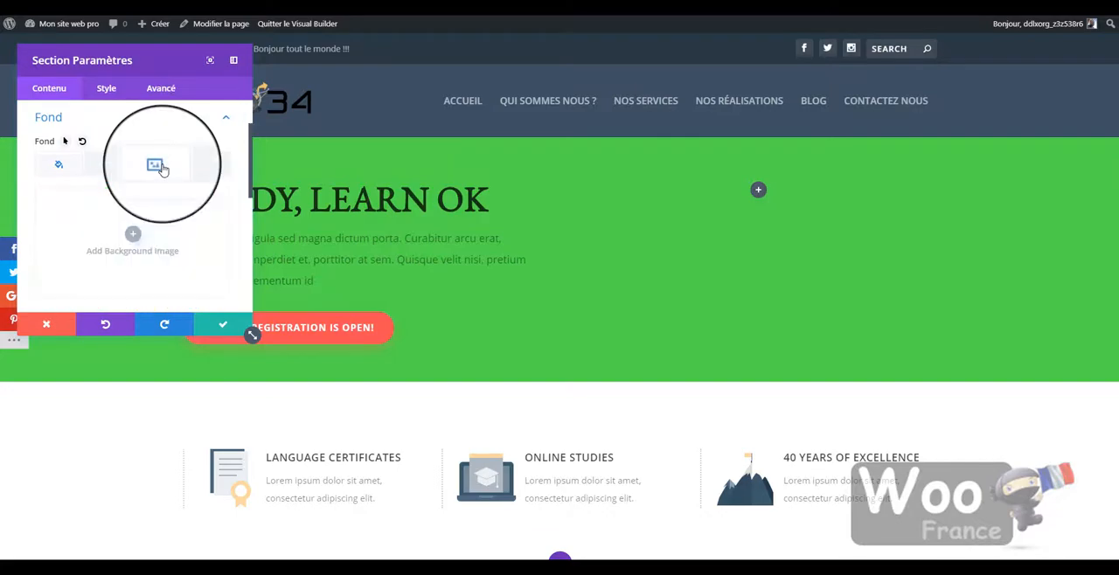
{"action": "left_click", "coordinate": [130, 231]}
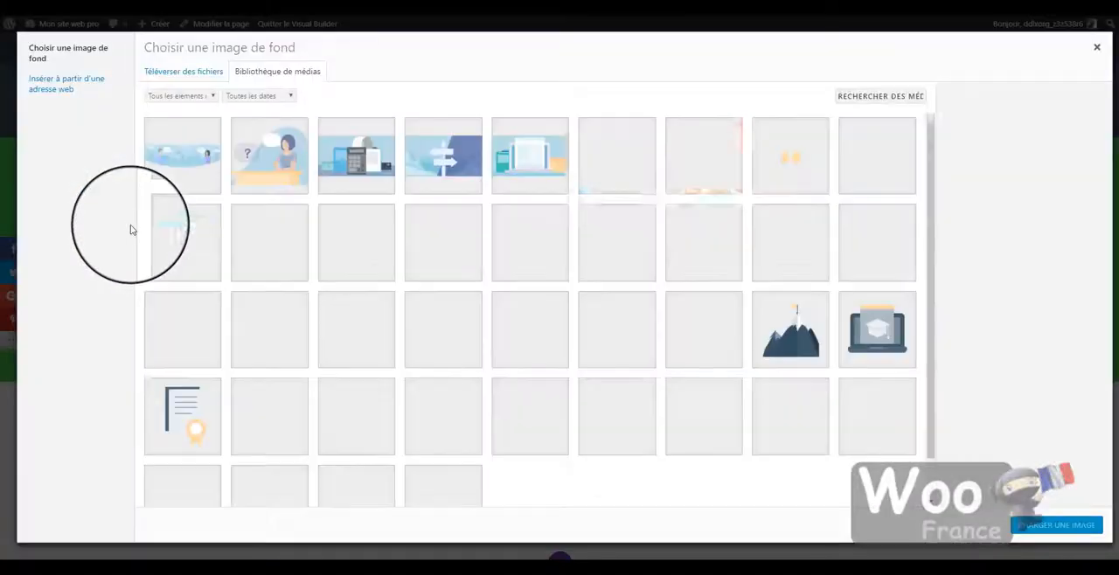
{"action": "left_click", "coordinate": [365, 163]}
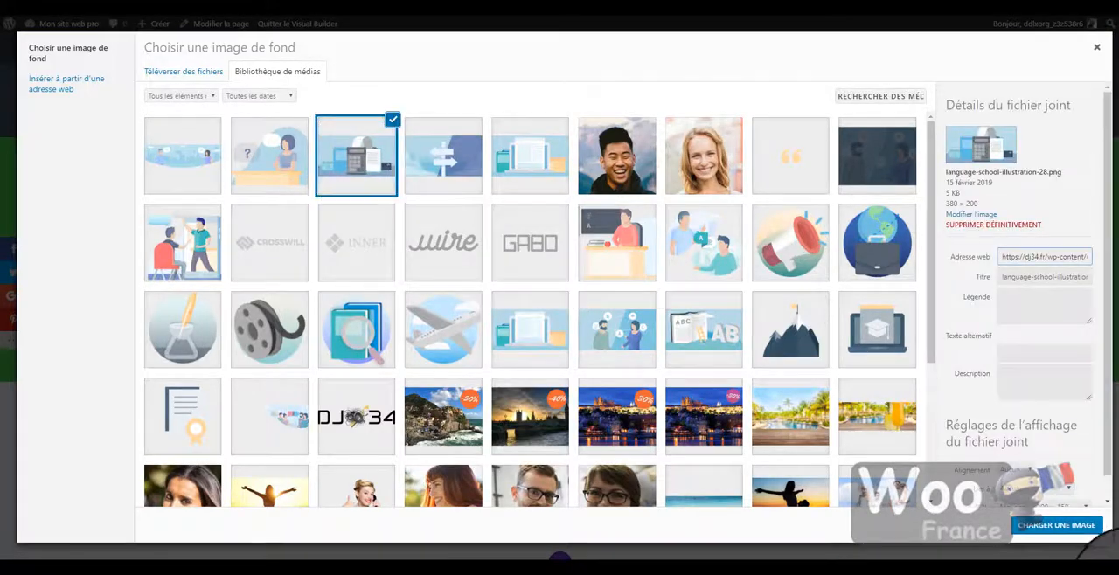
{"action": "left_click", "coordinate": [1057, 524]}
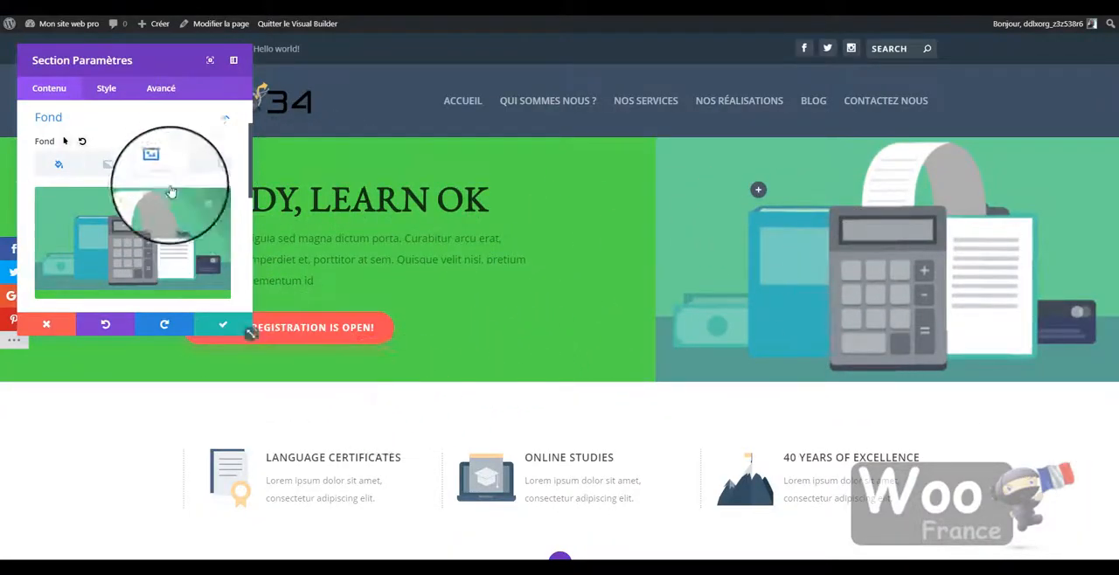
- Remove the calculator background image from the hero section
{"action": "scroll", "coordinate": [612, 242], "scroll_direction": "down", "scroll_amount": 3}
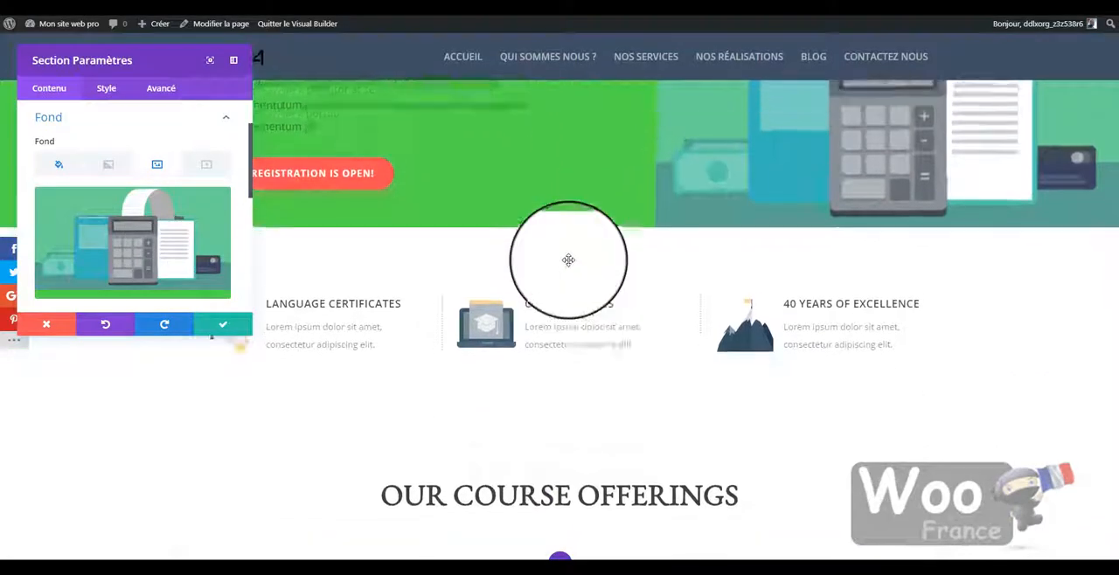
{"action": "scroll", "coordinate": [569, 257], "scroll_direction": "up", "scroll_amount": 3}
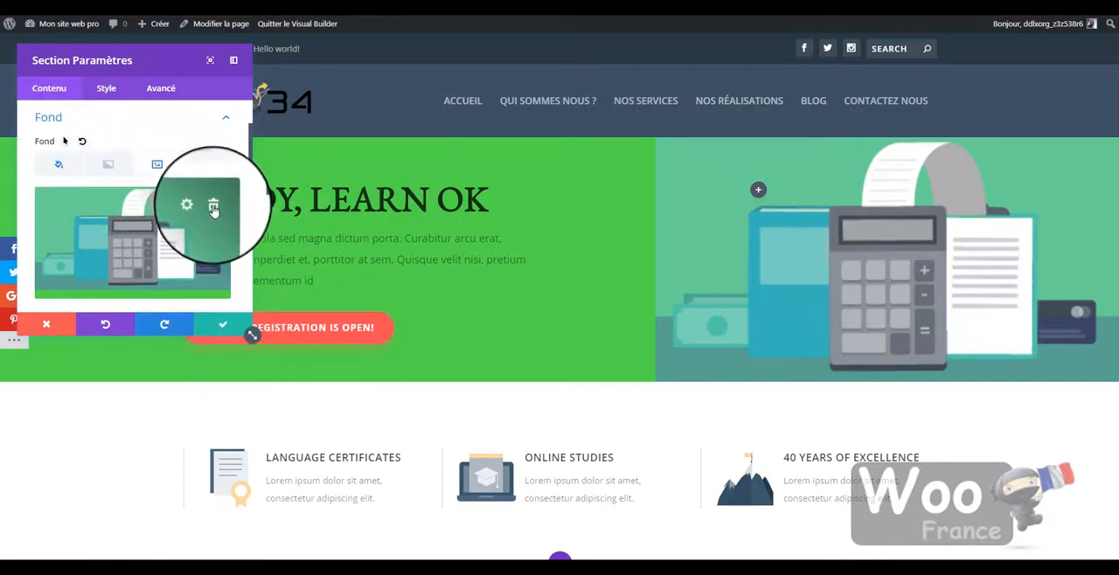
{"action": "left_click", "coordinate": [214, 208]}
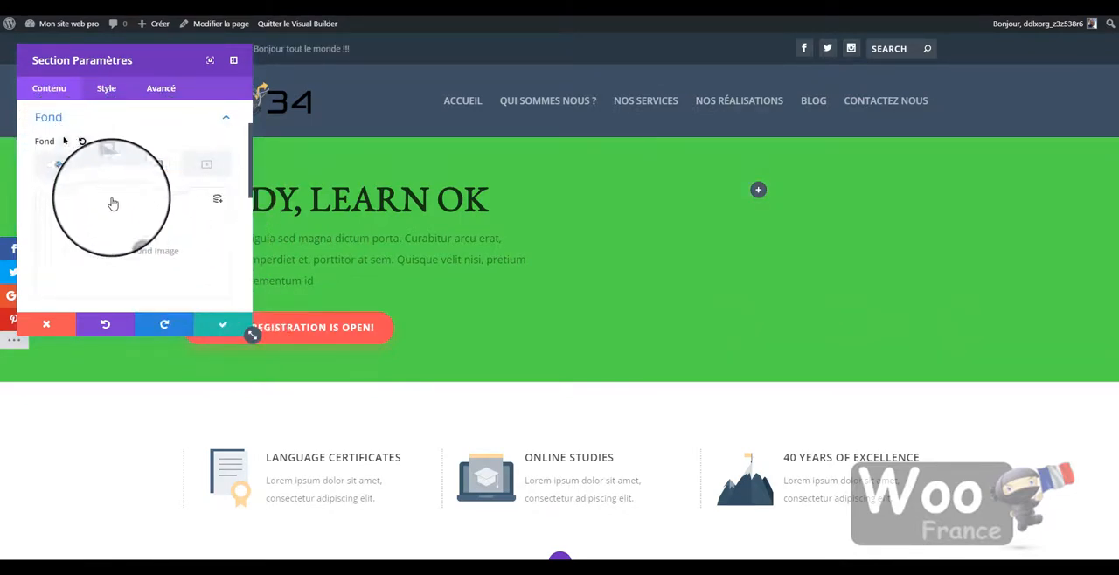
- Change the hero section's background colour to the muted blue-green #83aaaf
{"action": "left_click", "coordinate": [59, 164]}
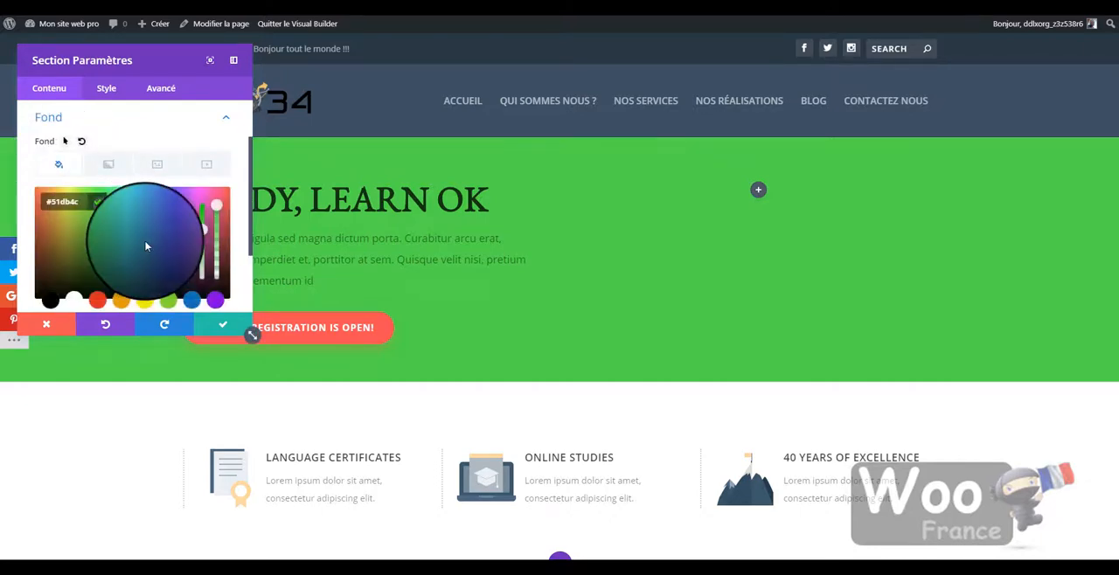
{"action": "left_click_drag", "start_coordinate": [202, 230], "coordinate": [200, 267]}
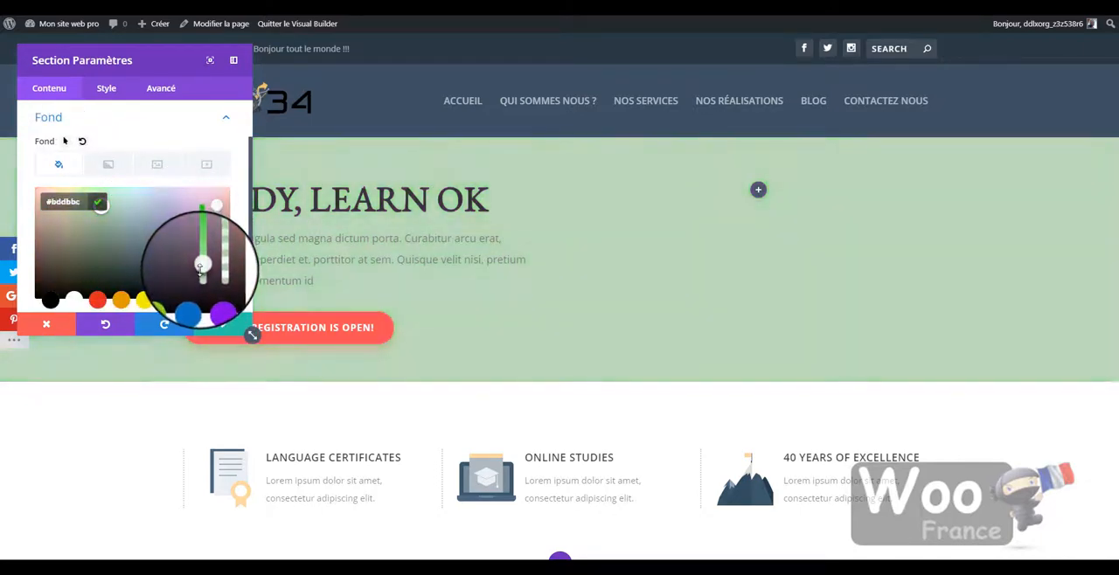
{"action": "left_click", "coordinate": [139, 225]}
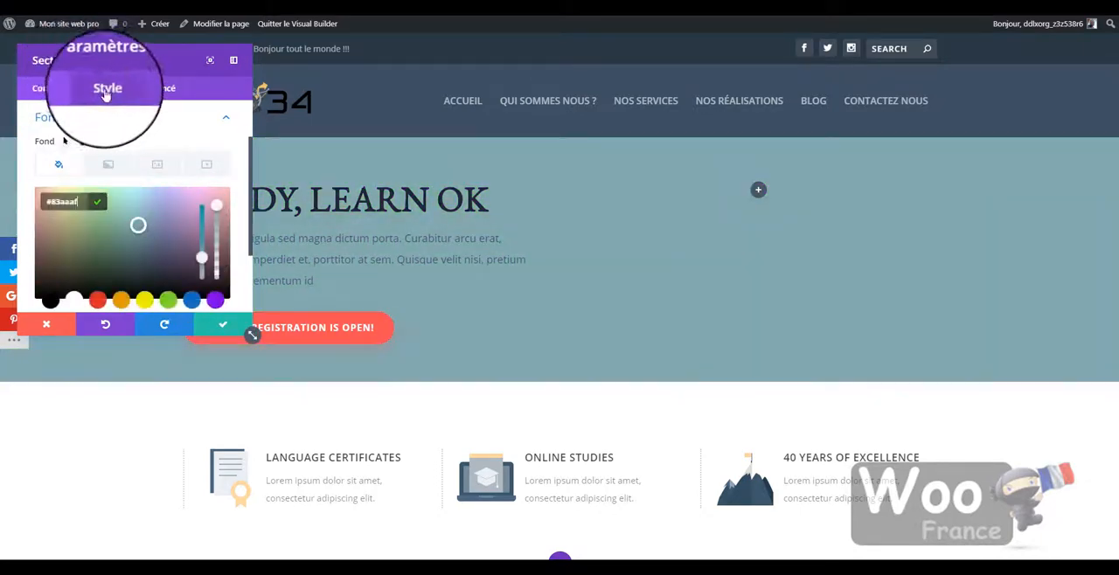
- Add a layered curved divider that dips in the middle to the hero section's bottom edge and save the section settings
{"action": "left_click", "coordinate": [107, 91]}
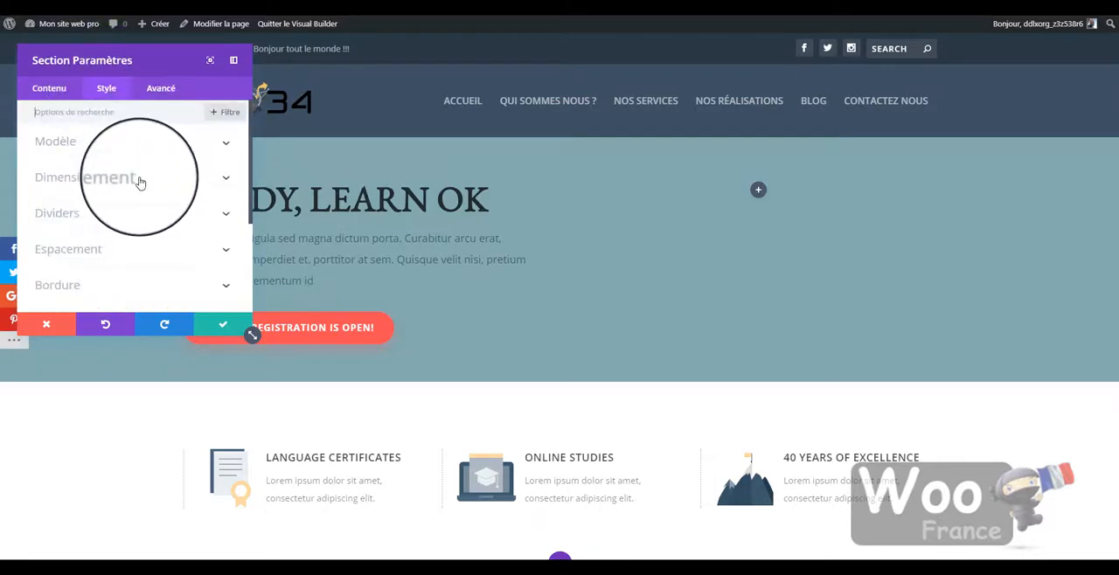
{"action": "left_click", "coordinate": [125, 214]}
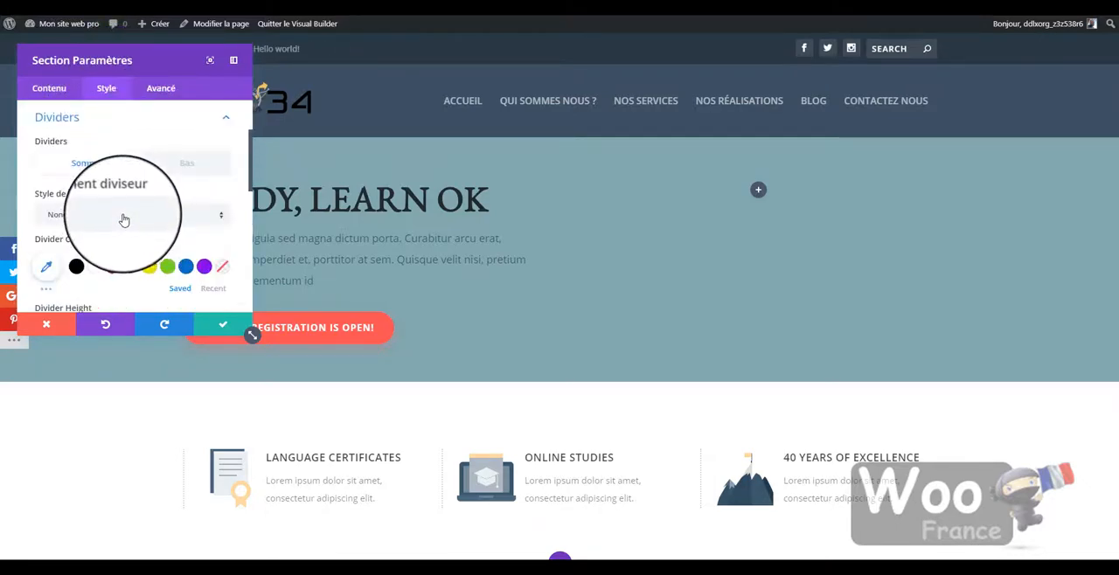
{"action": "scroll", "coordinate": [131, 210], "scroll_direction": "down", "scroll_amount": 2}
{"action": "scroll", "coordinate": [128, 199], "scroll_direction": "up", "scroll_amount": 3}
{"action": "scroll", "coordinate": [129, 198], "scroll_direction": "down", "scroll_amount": 1}
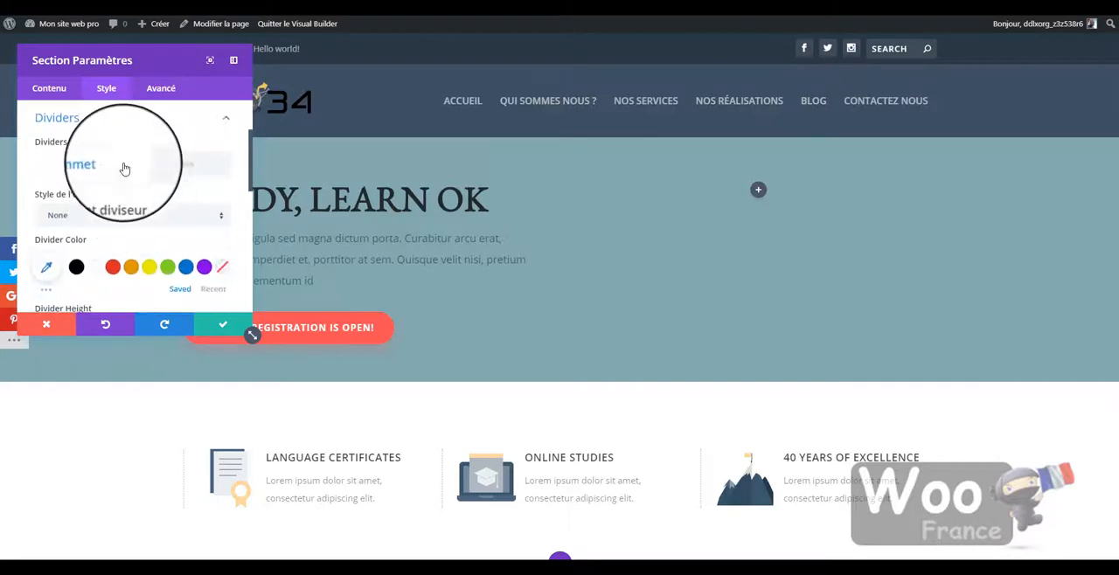
{"action": "left_click", "coordinate": [191, 166]}
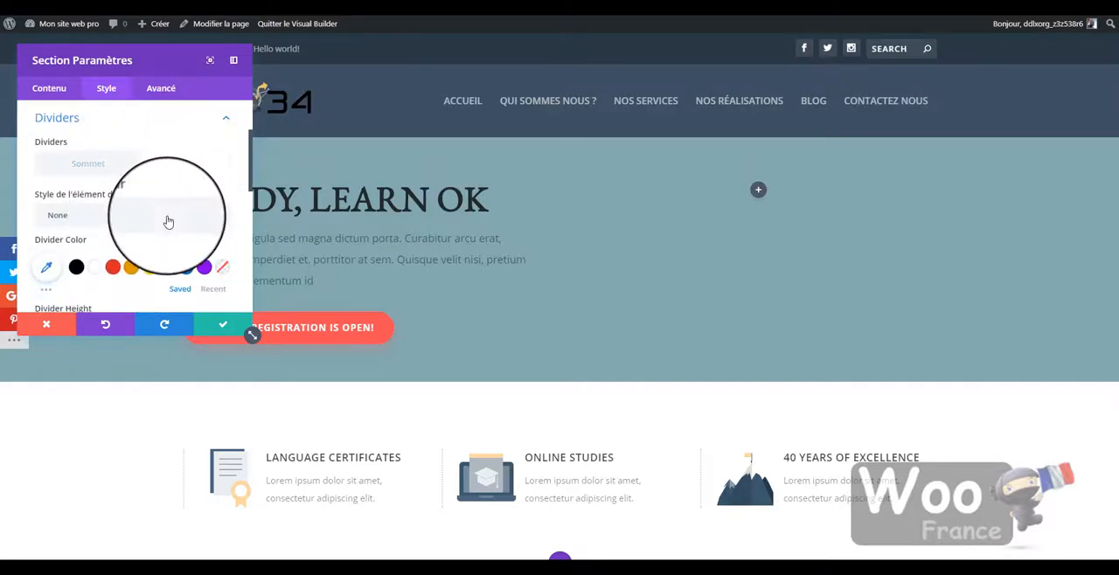
{"action": "left_click", "coordinate": [169, 222]}
{"action": "scroll", "coordinate": [167, 228], "scroll_direction": "down", "scroll_amount": 1}
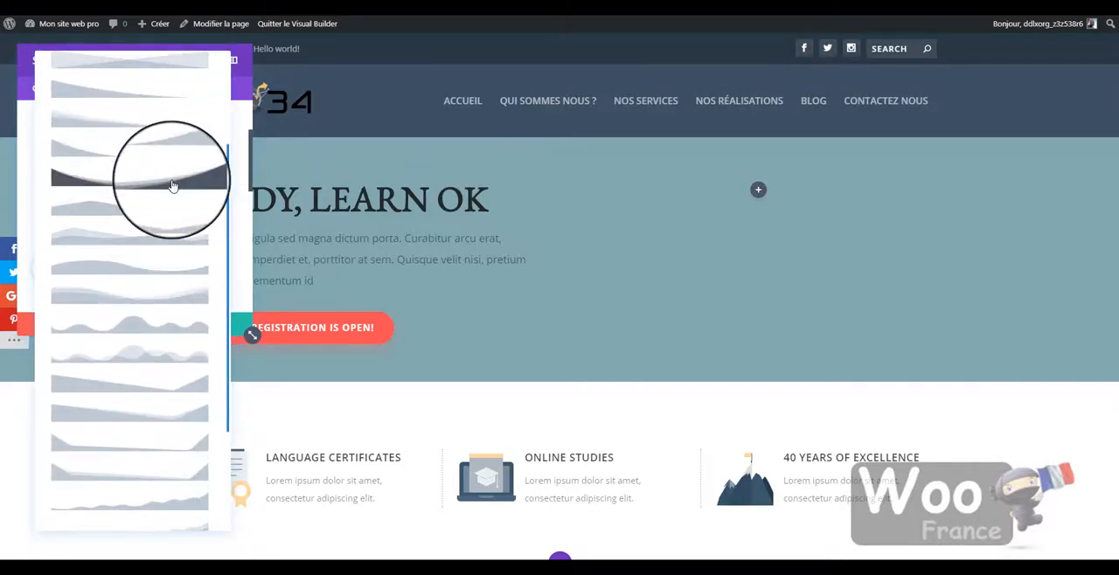
{"action": "left_click", "coordinate": [172, 186]}
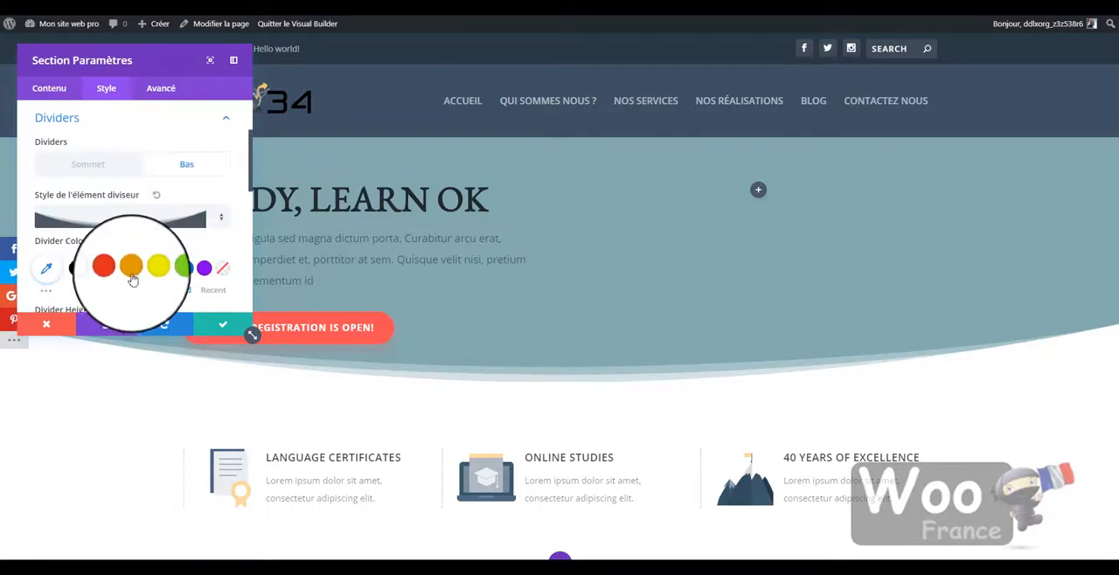
{"action": "left_click", "coordinate": [223, 324]}
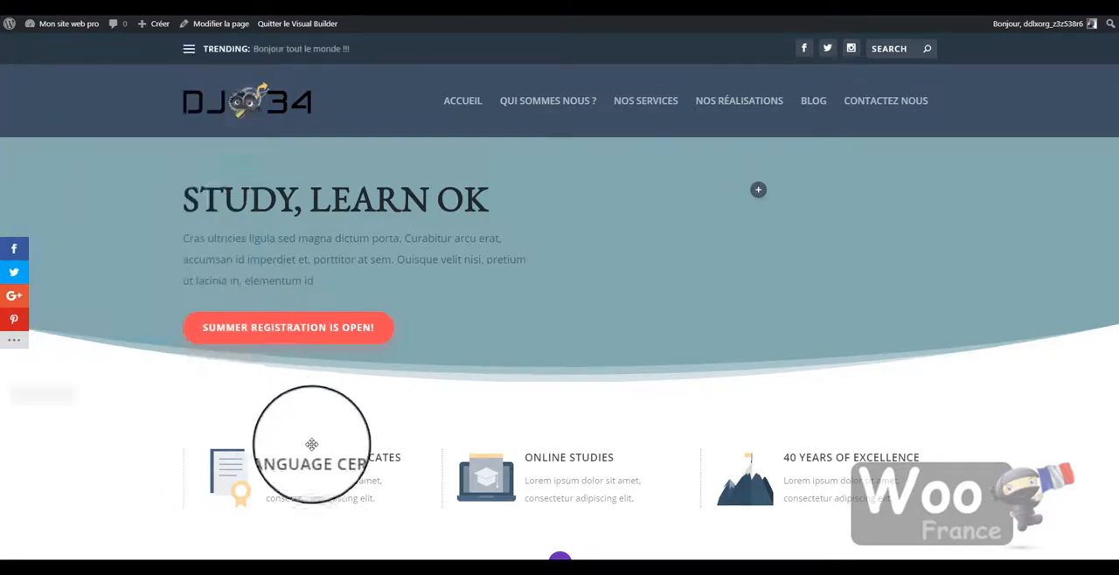
{"action": "scroll", "coordinate": [941, 239], "scroll_direction": "down", "scroll_amount": 4}
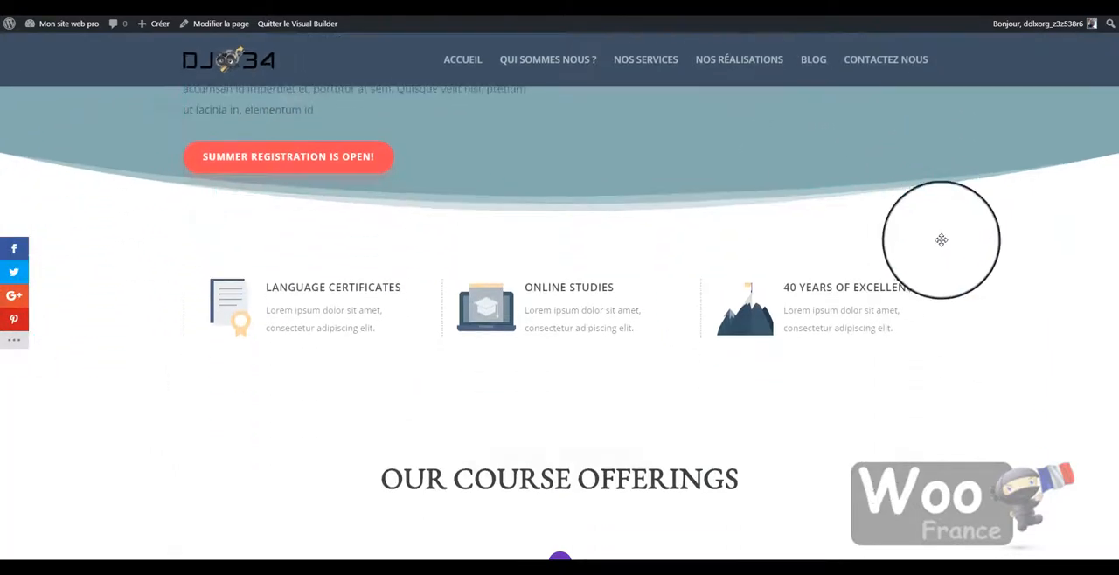
{"action": "scroll", "coordinate": [800, 341], "scroll_direction": "up", "scroll_amount": 3}
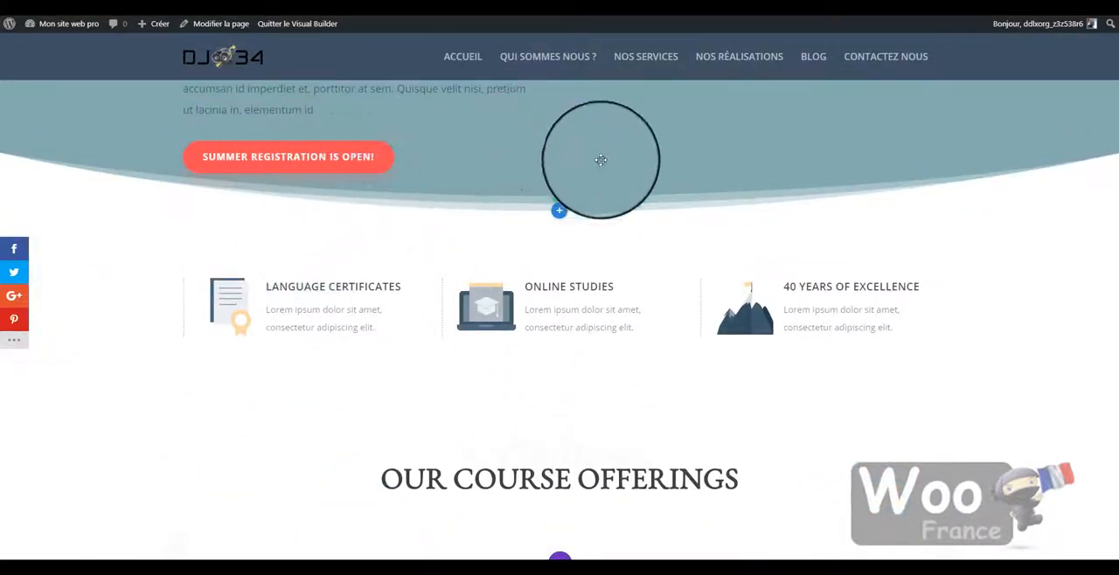
{"action": "scroll", "coordinate": [532, 347], "scroll_direction": "down", "scroll_amount": 1}
{"action": "scroll", "coordinate": [475, 282], "scroll_direction": "up", "scroll_amount": 3}
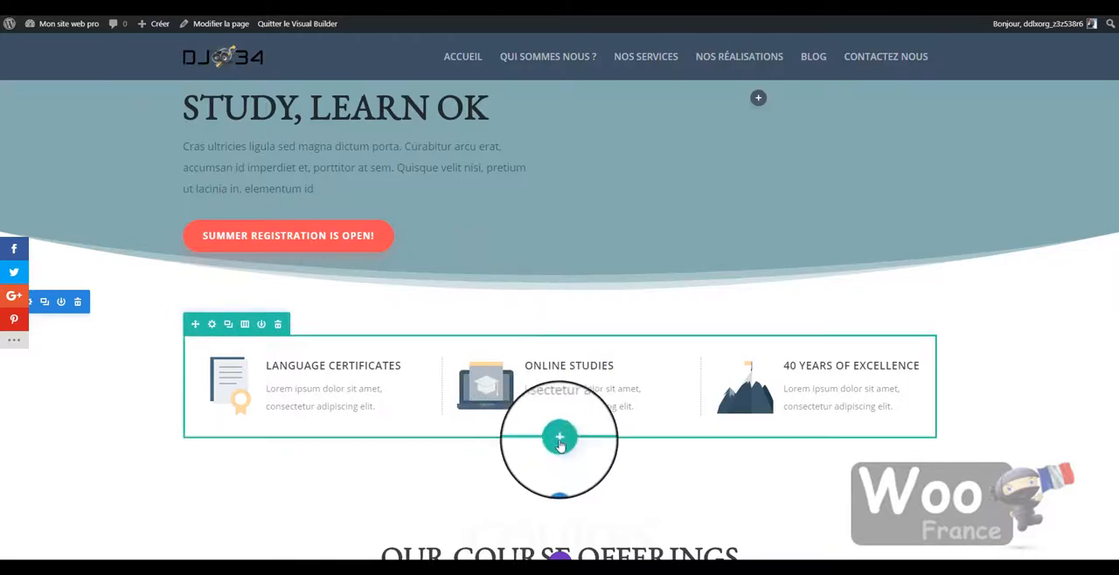
- Insert a single-column row below the three feature blurbs and add a Diapo slider module to it
{"action": "left_click", "coordinate": [560, 438]}
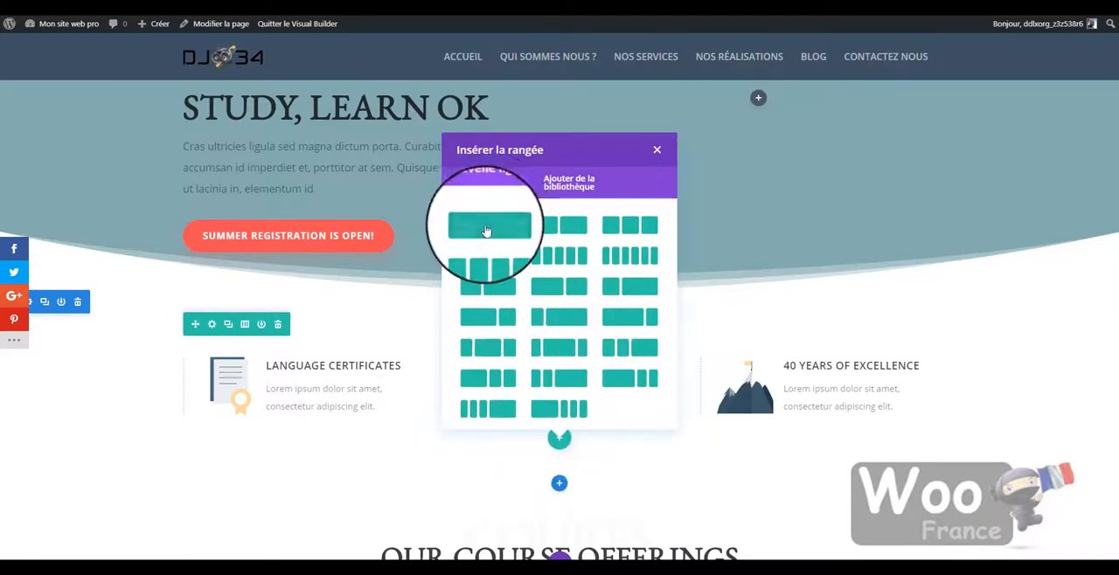
{"action": "left_click", "coordinate": [495, 230]}
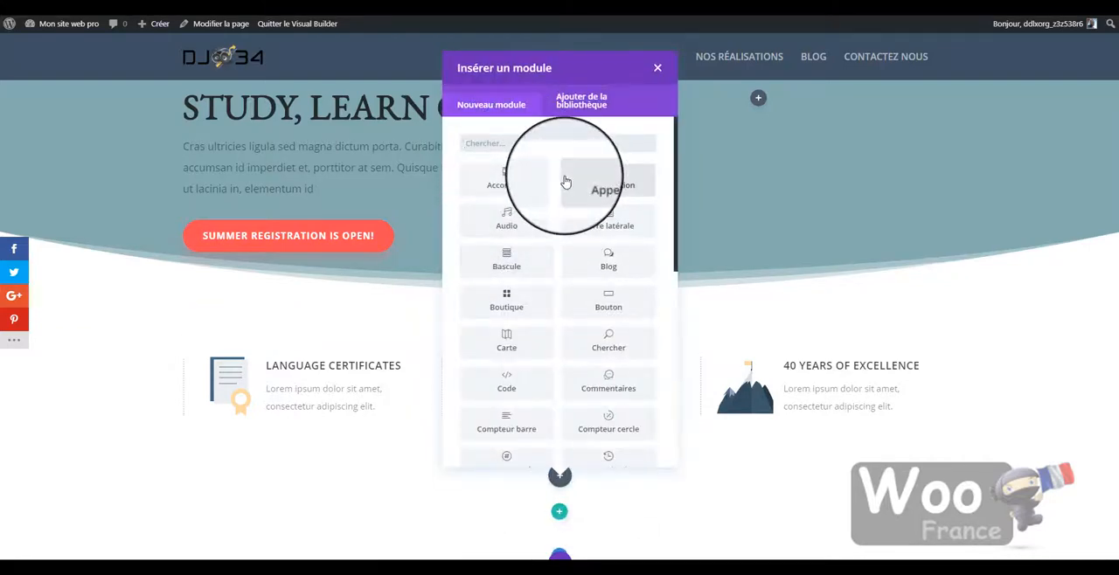
{"action": "type", "text": "di"}
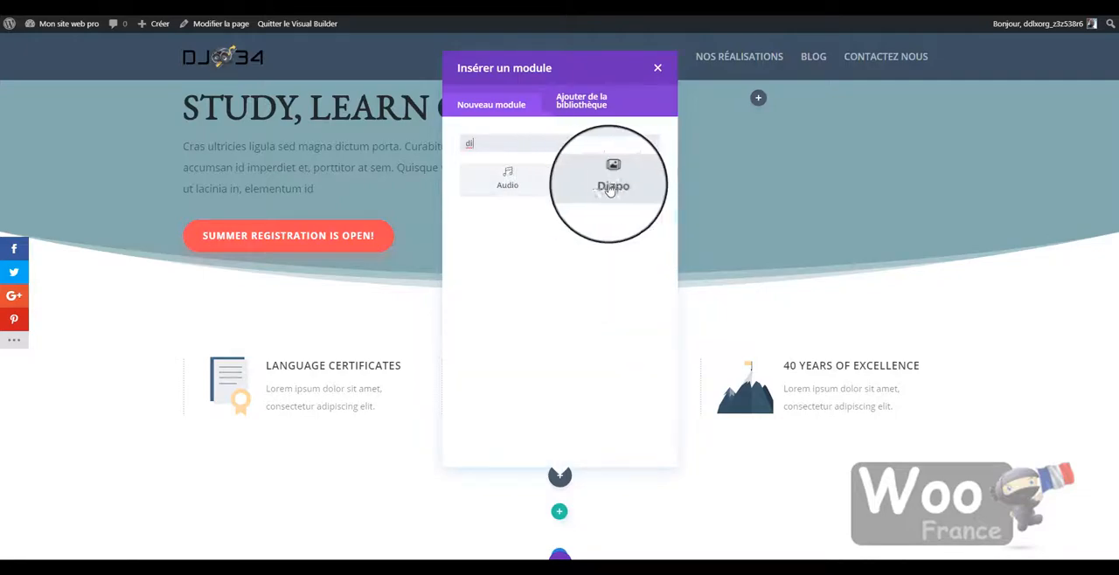
{"action": "left_click", "coordinate": [613, 190]}
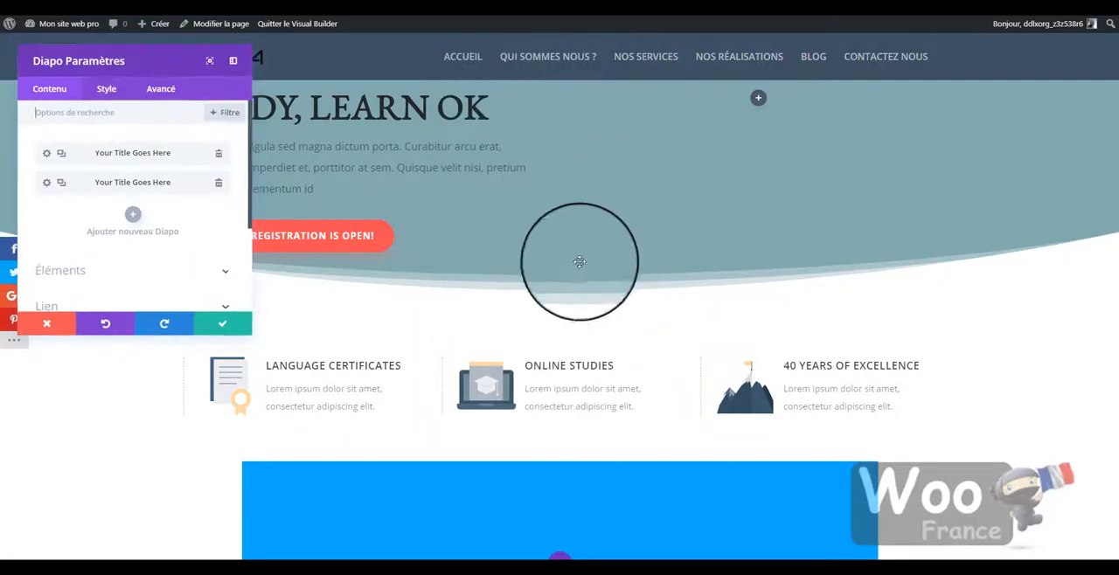
{"action": "scroll", "coordinate": [583, 300], "scroll_direction": "down", "scroll_amount": 5}
{"action": "scroll", "coordinate": [592, 323], "scroll_direction": "up", "scroll_amount": 2}
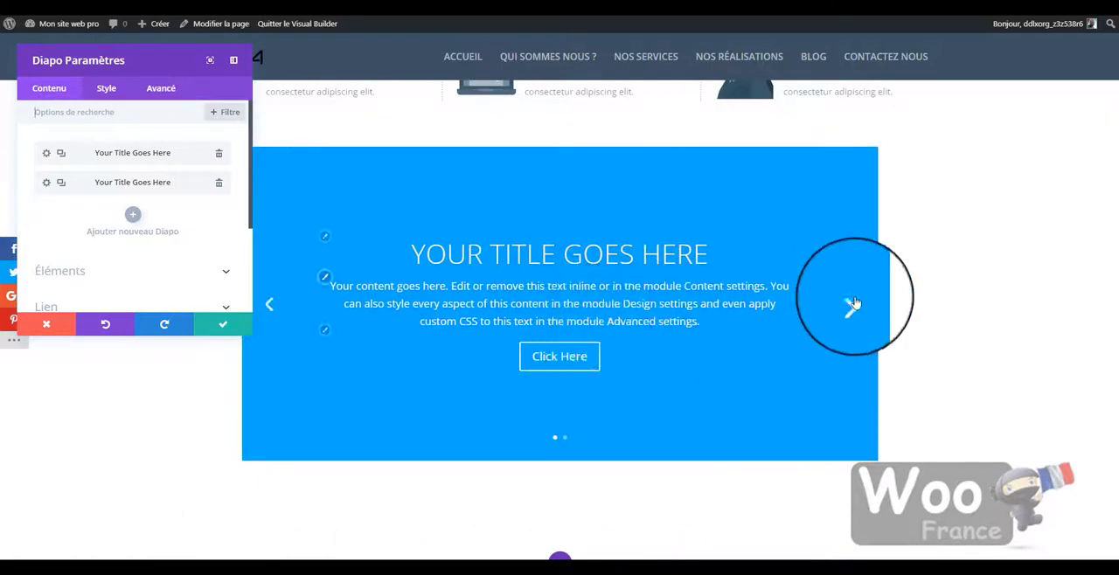
- Set the heading of the slider's first slide to "Hello"
{"action": "left_click", "coordinate": [859, 312]}
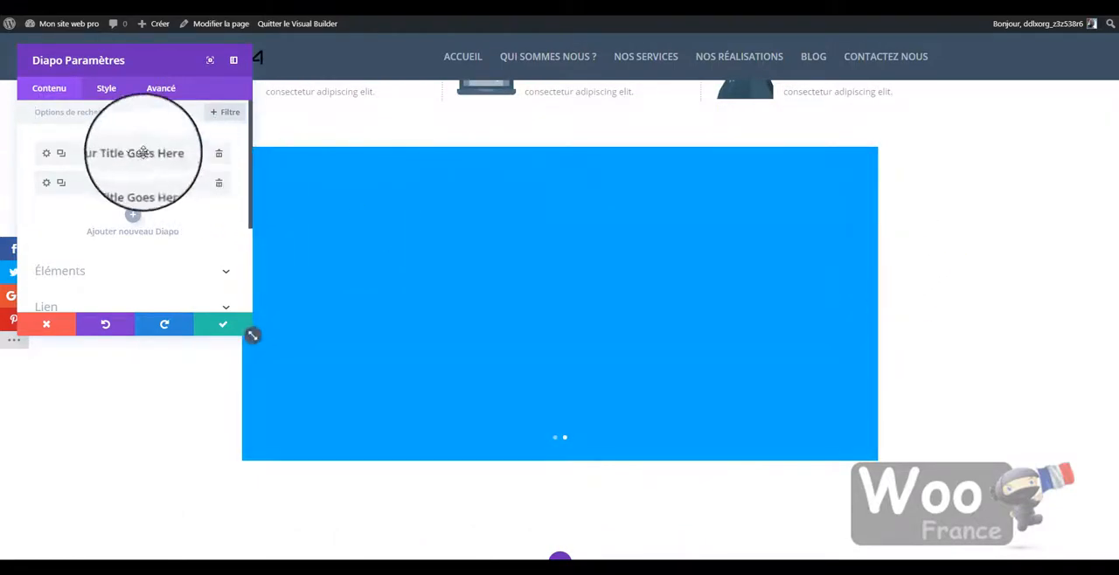
{"action": "left_click", "coordinate": [48, 155]}
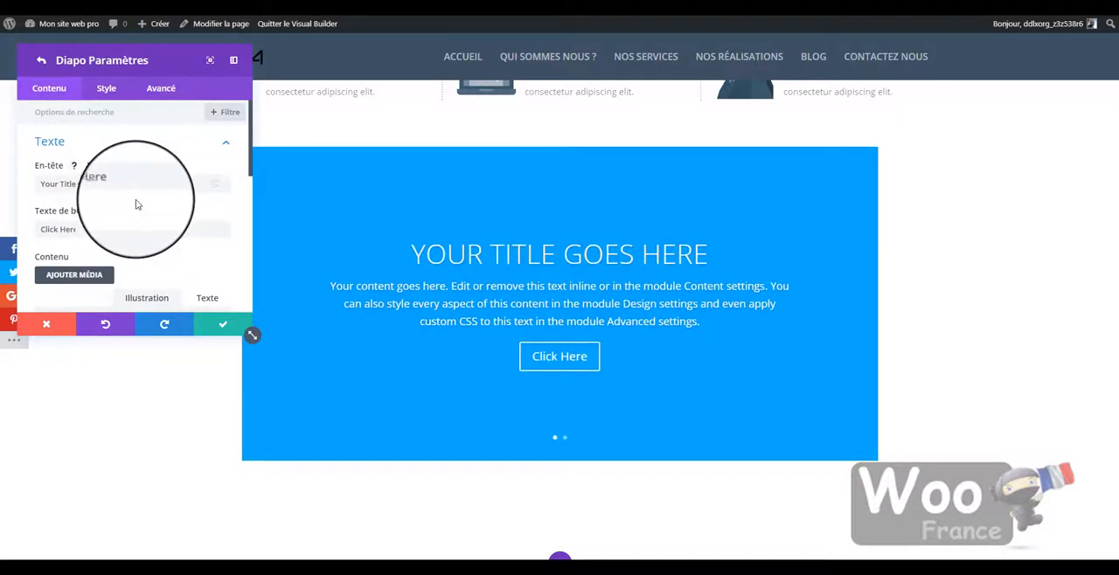
{"action": "left_click_drag", "start_coordinate": [129, 185], "coordinate": [27, 174]}
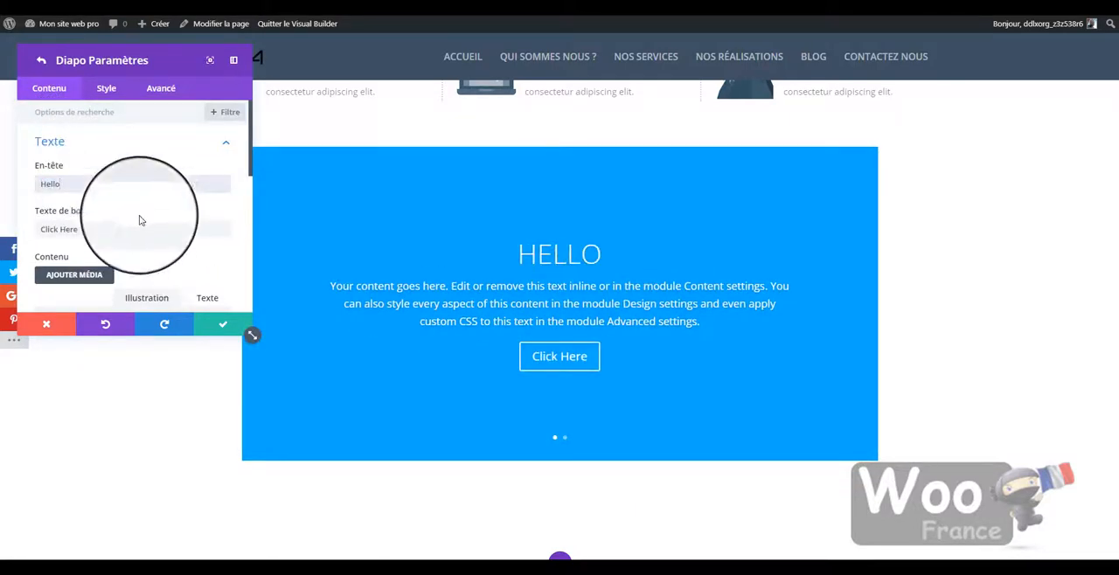
- Add the open-book ABC illustration from the media library as the first slide's image and check the slide transition
{"action": "scroll", "coordinate": [175, 253], "scroll_direction": "down", "scroll_amount": 3}
{"action": "scroll", "coordinate": [185, 249], "scroll_direction": "down", "scroll_amount": 5}
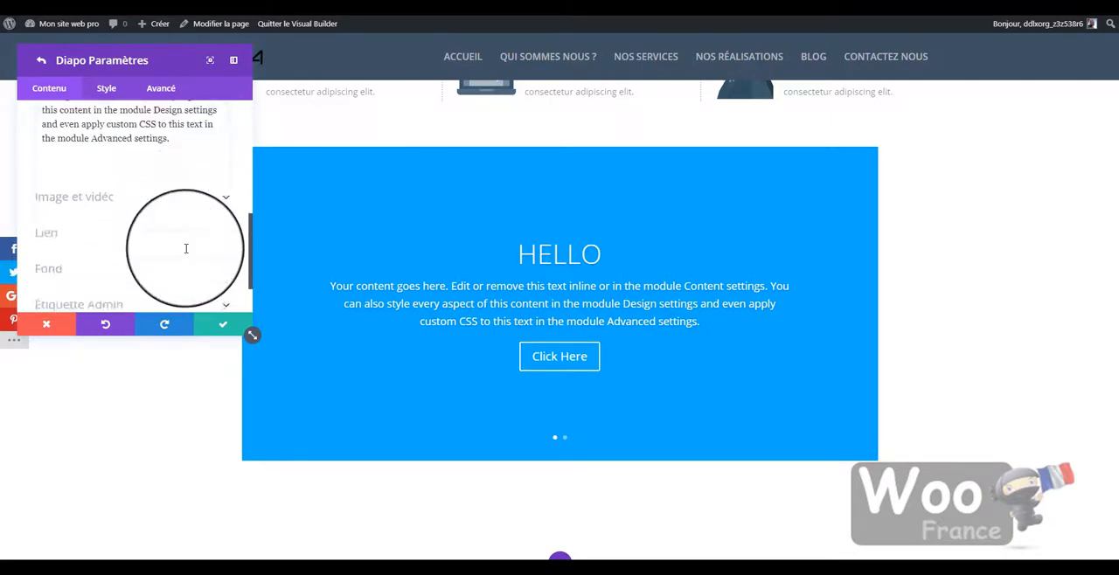
{"action": "left_click", "coordinate": [186, 219]}
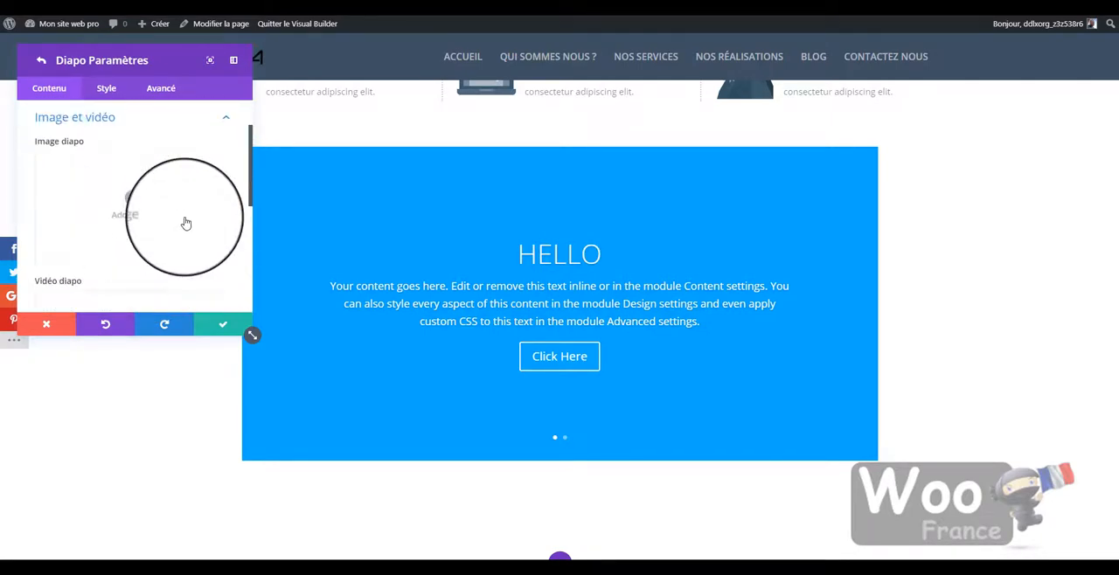
{"action": "left_click", "coordinate": [136, 201]}
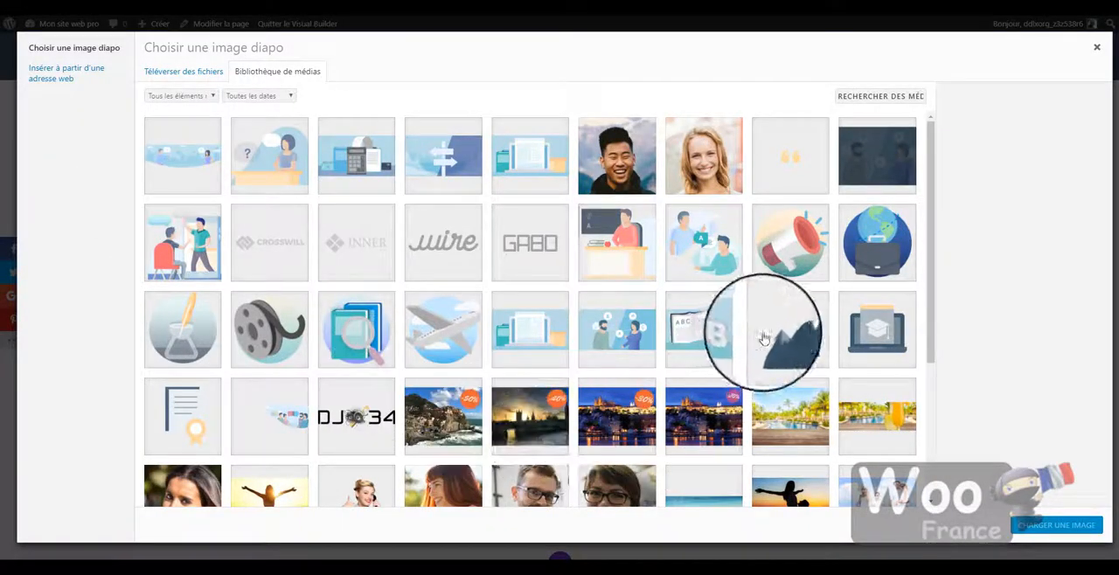
{"action": "left_click", "coordinate": [709, 330]}
{"action": "left_click", "coordinate": [1058, 528]}
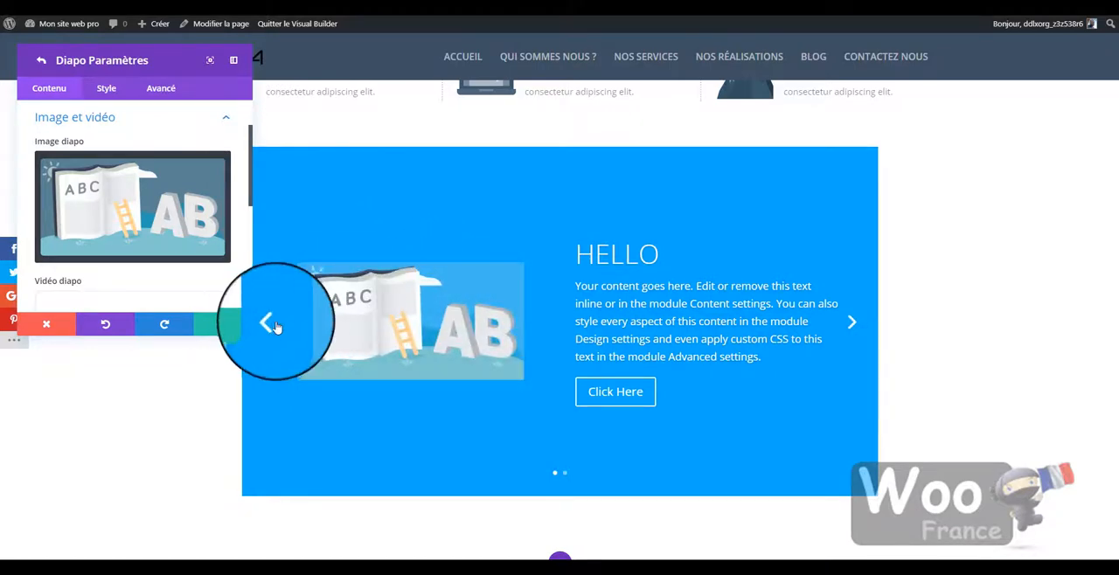
{"action": "left_click", "coordinate": [269, 326]}
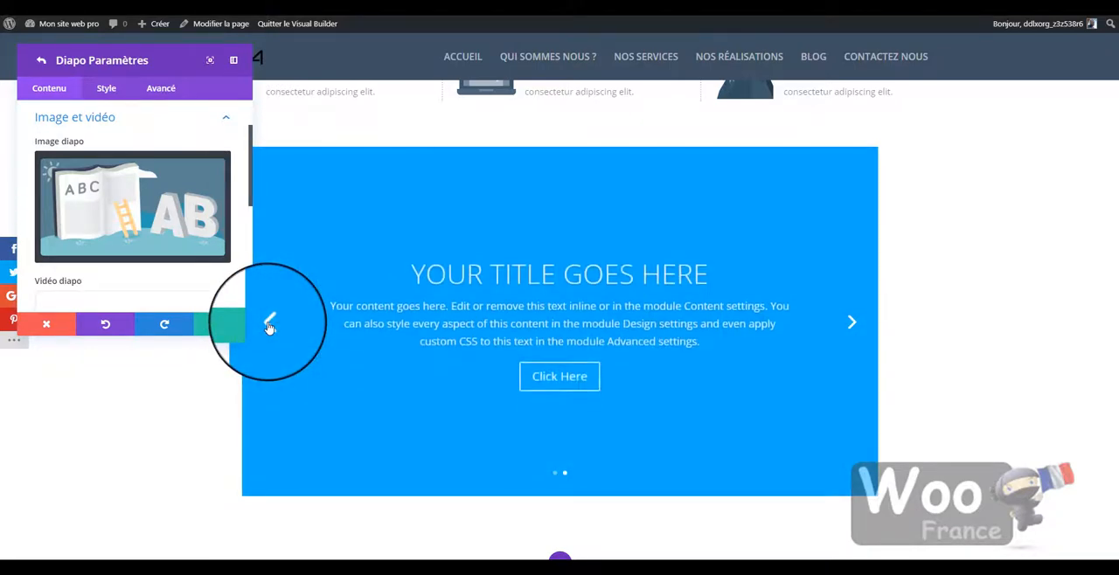
{"action": "left_click", "coordinate": [269, 326]}
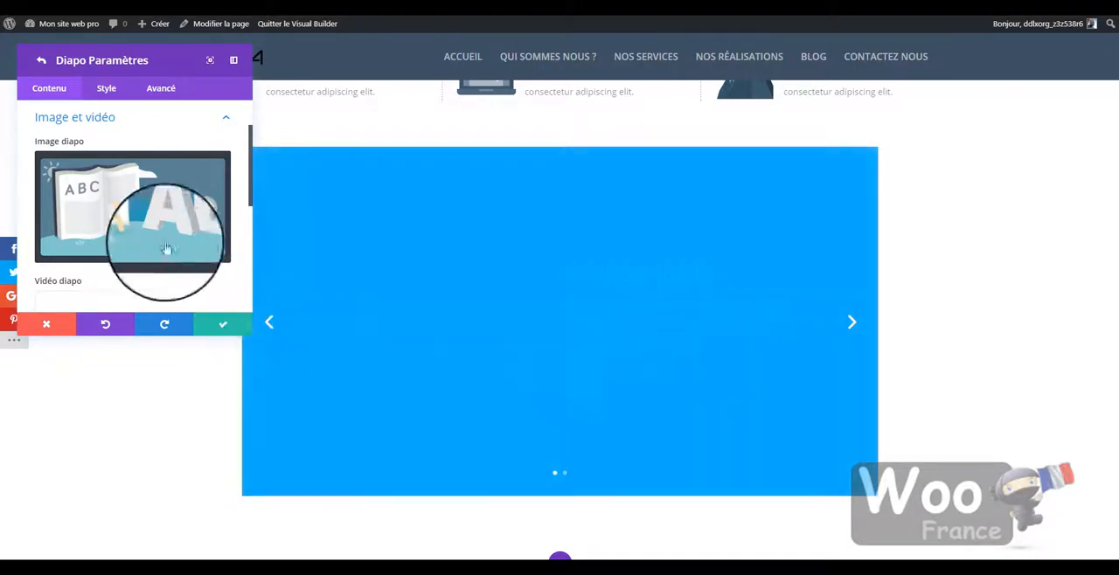
- Set ENG.jpg from the media library as the first slide's background image and save the slide and slider settings
{"action": "scroll", "coordinate": [166, 250], "scroll_direction": "down", "scroll_amount": 3}
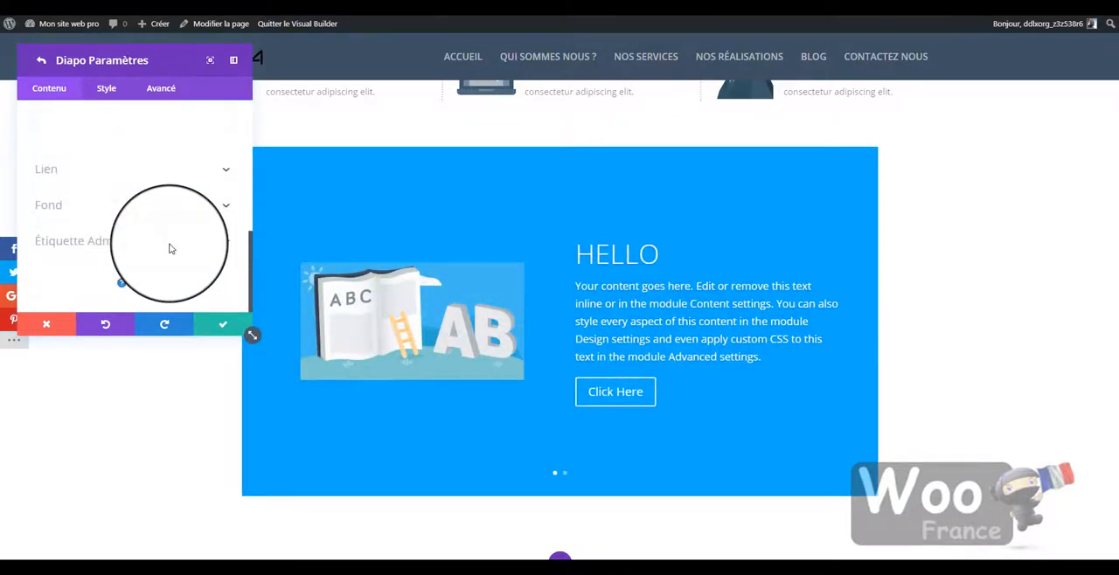
{"action": "left_click", "coordinate": [197, 210]}
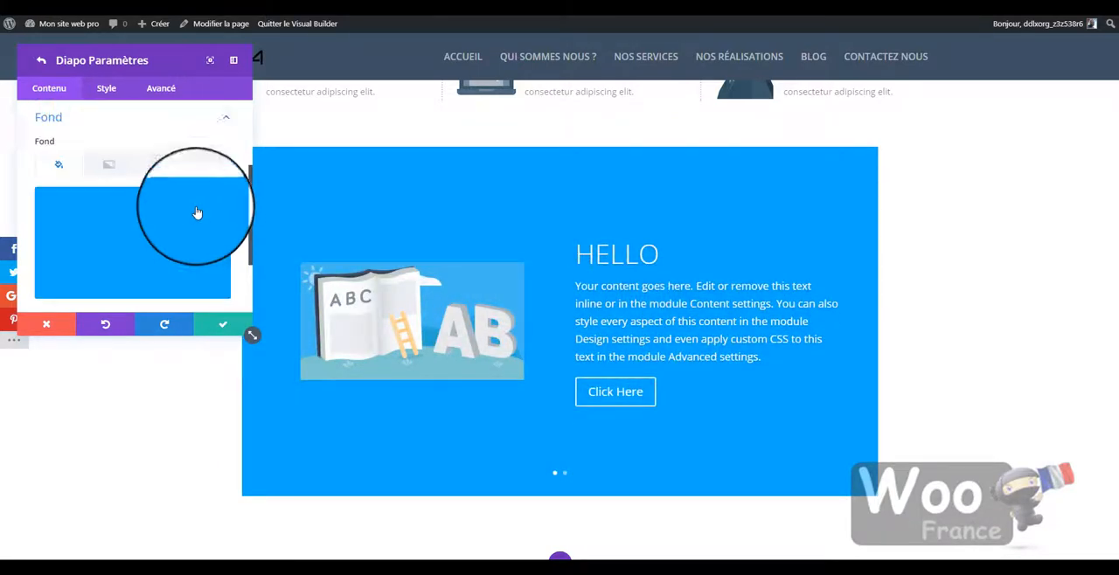
{"action": "left_click", "coordinate": [157, 167]}
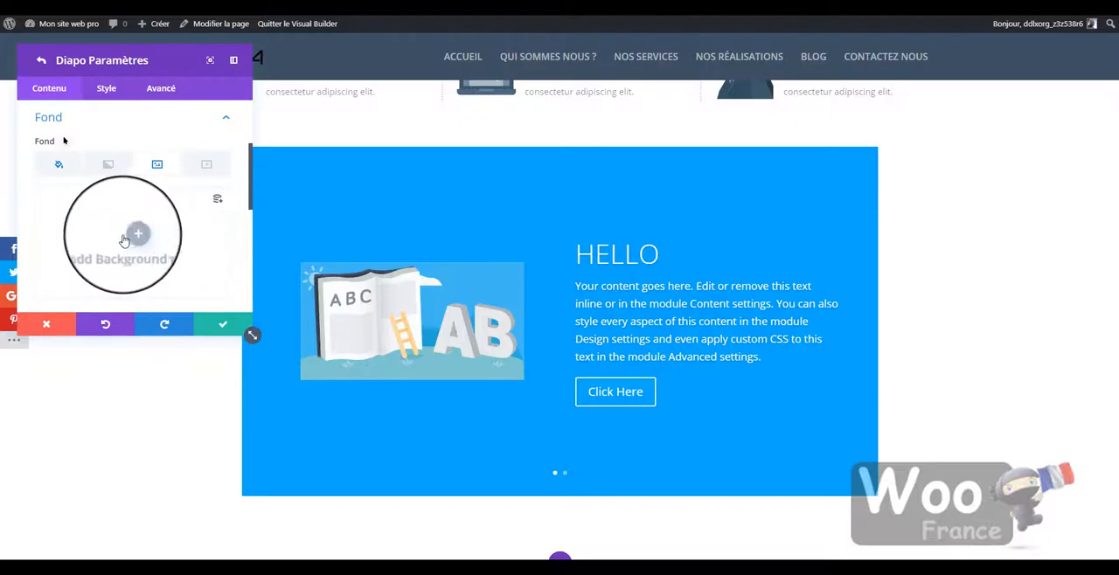
{"action": "left_click", "coordinate": [125, 241]}
{"action": "scroll", "coordinate": [560, 350], "scroll_direction": "down", "scroll_amount": 2}
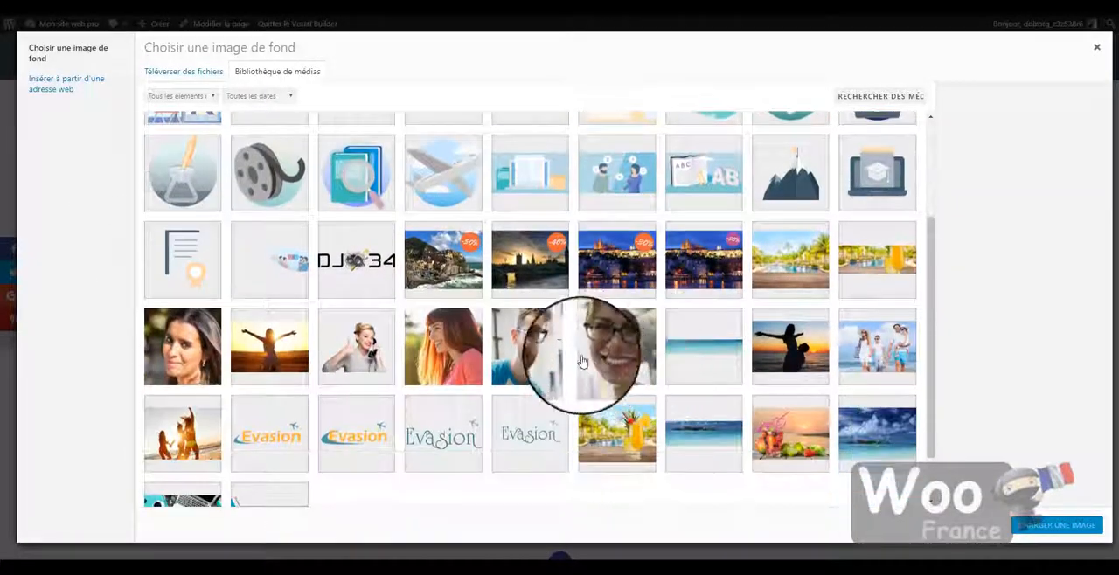
{"action": "left_click", "coordinate": [529, 259]}
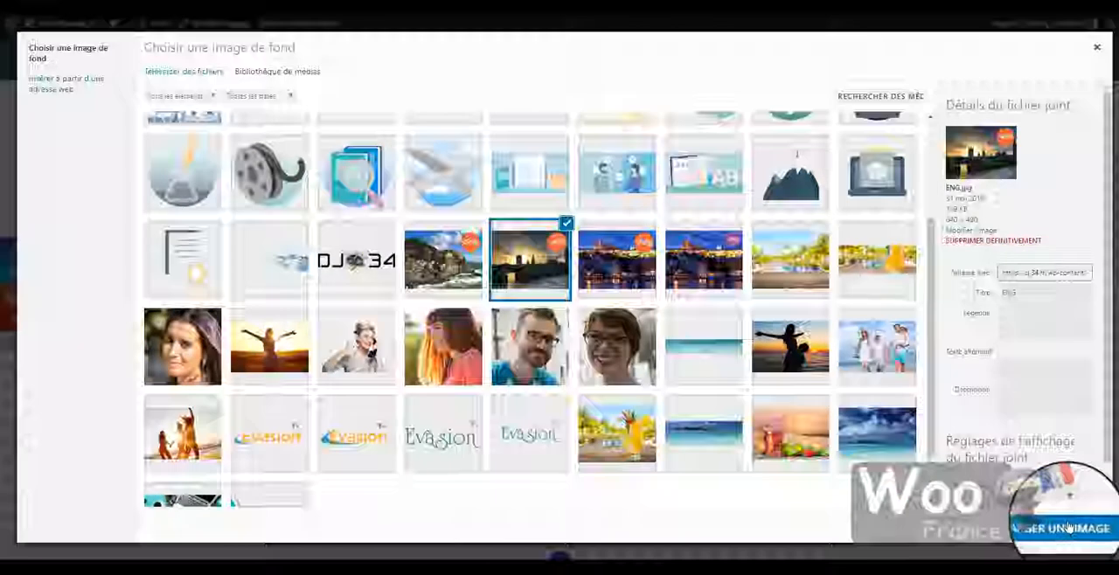
{"action": "left_click", "coordinate": [1068, 527]}
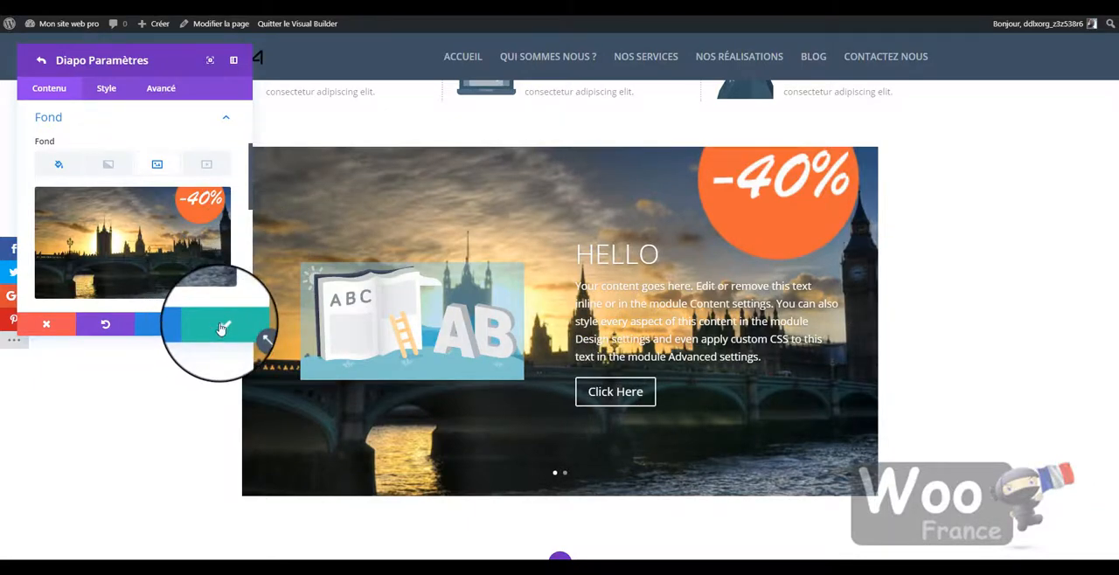
{"action": "scroll", "coordinate": [103, 168], "scroll_direction": "up", "scroll_amount": 3}
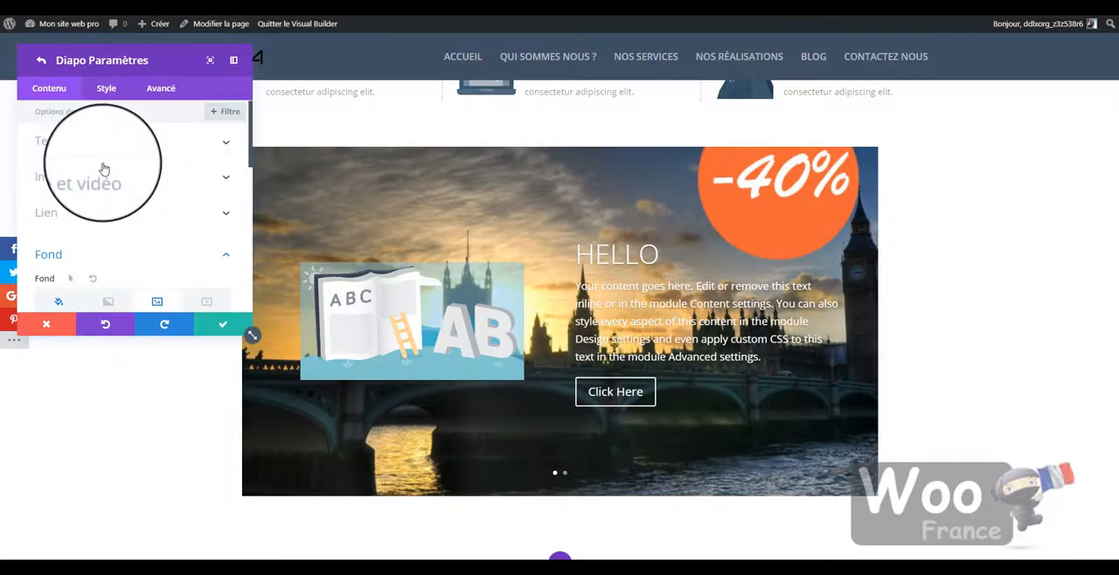
{"action": "left_click", "coordinate": [208, 324]}
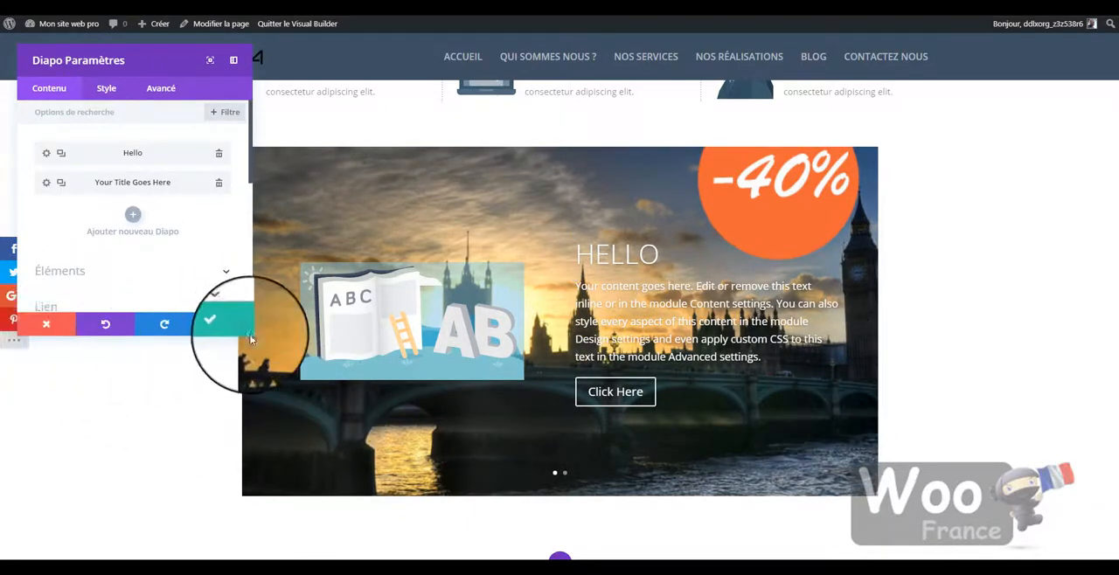
{"action": "left_click", "coordinate": [223, 325]}
- Examine the slider's slides in place and look over the hero, feature and course sections in the desktop layout
{"action": "scroll", "coordinate": [598, 347], "scroll_direction": "down", "scroll_amount": 1}
{"action": "scroll", "coordinate": [597, 347], "scroll_direction": "up", "scroll_amount": 5}
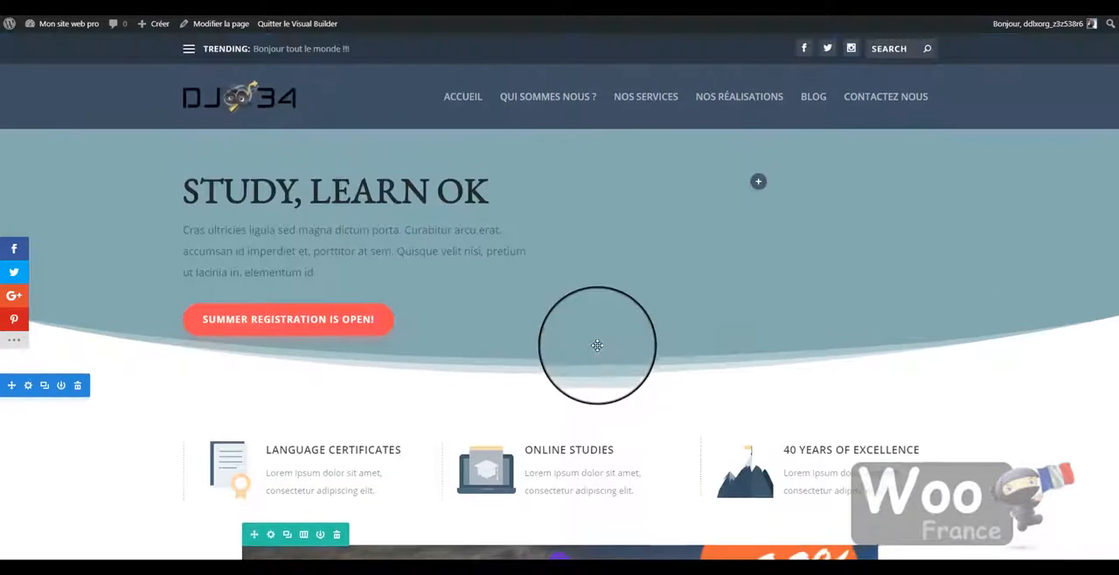
{"action": "scroll", "coordinate": [595, 342], "scroll_direction": "down", "scroll_amount": 4}
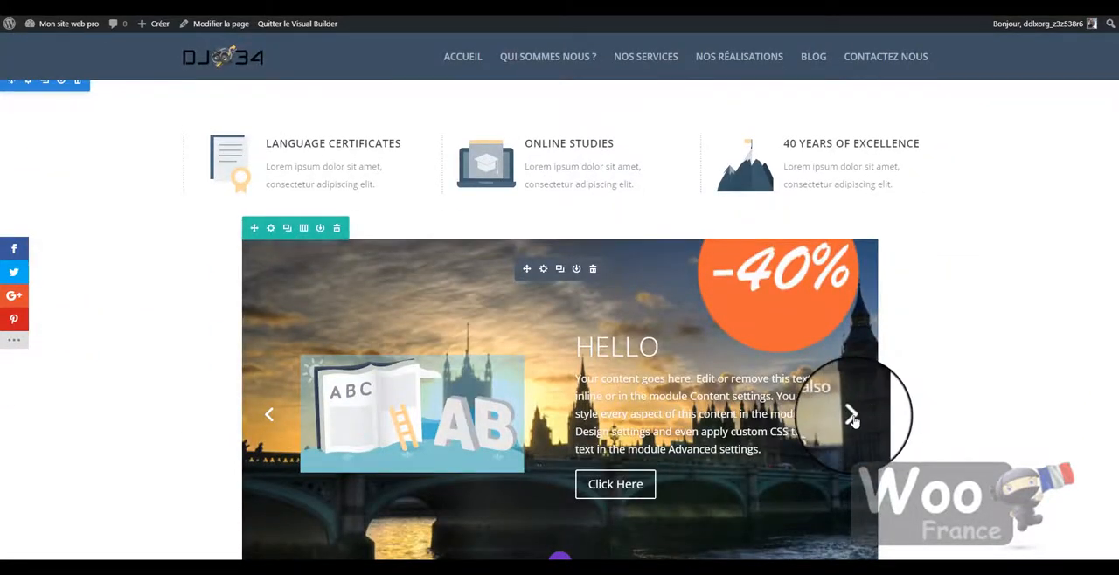
{"action": "left_click", "coordinate": [852, 416]}
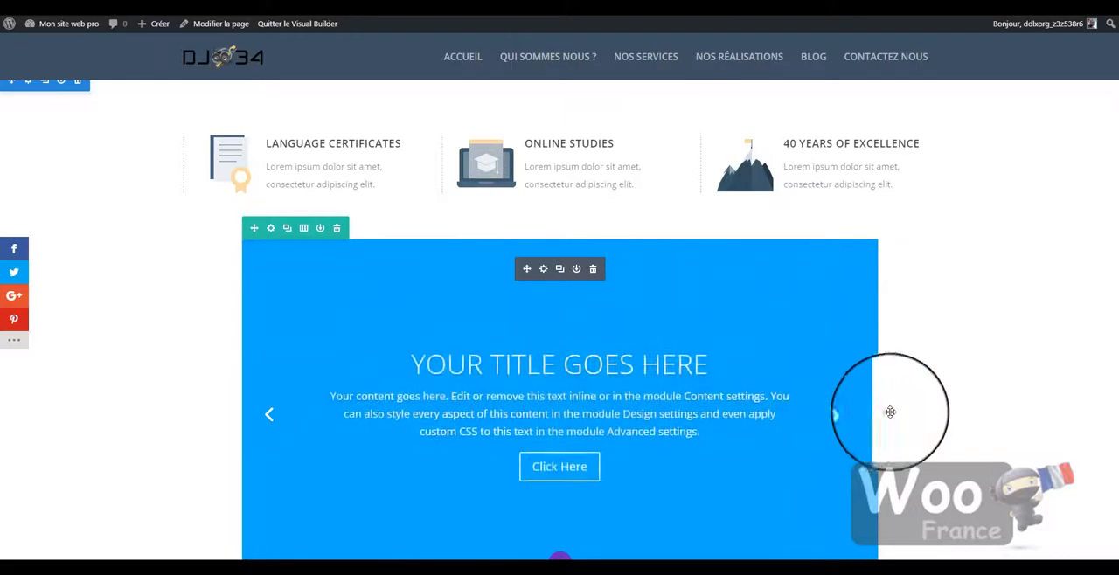
{"action": "scroll", "coordinate": [950, 403], "scroll_direction": "down", "scroll_amount": 5}
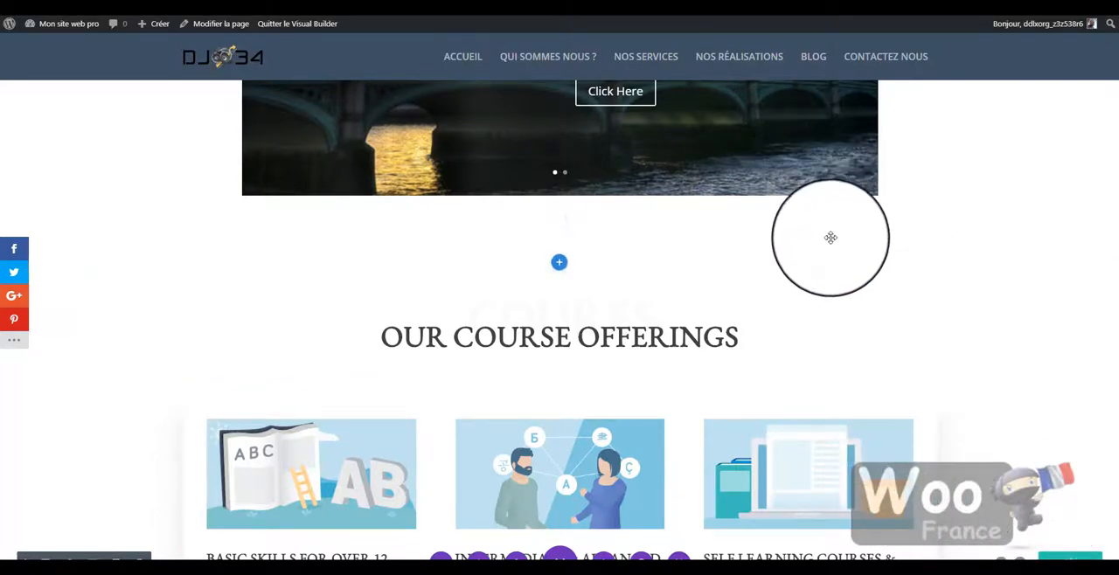
{"action": "scroll", "coordinate": [805, 251], "scroll_direction": "down", "scroll_amount": 2}
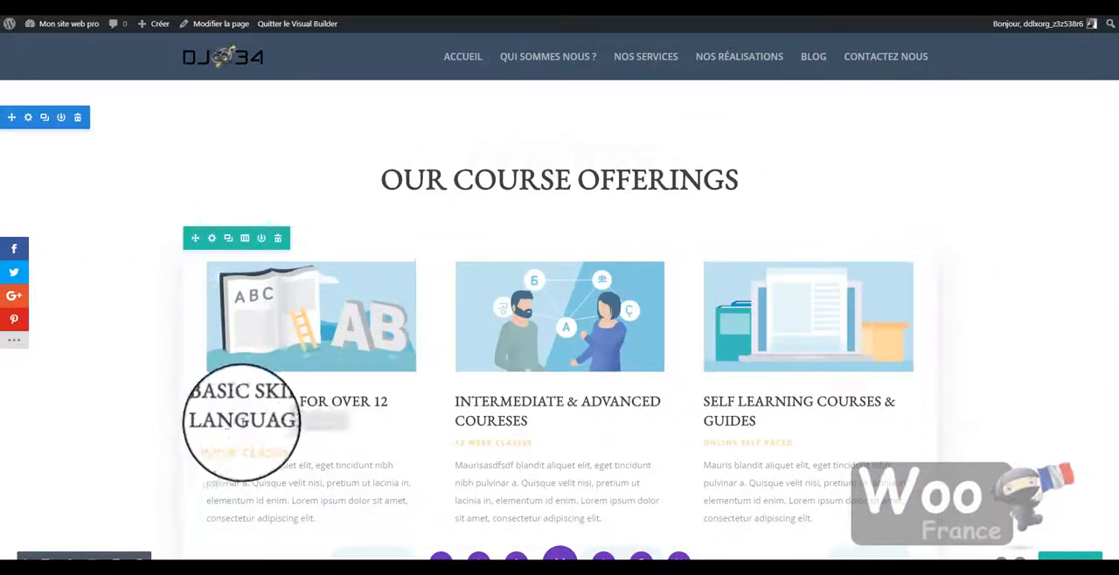
{"action": "scroll", "coordinate": [200, 452], "scroll_direction": "down", "scroll_amount": 1}
{"action": "scroll", "coordinate": [293, 356], "scroll_direction": "up", "scroll_amount": 8}
{"action": "scroll", "coordinate": [293, 356], "scroll_direction": "up", "scroll_amount": 3}
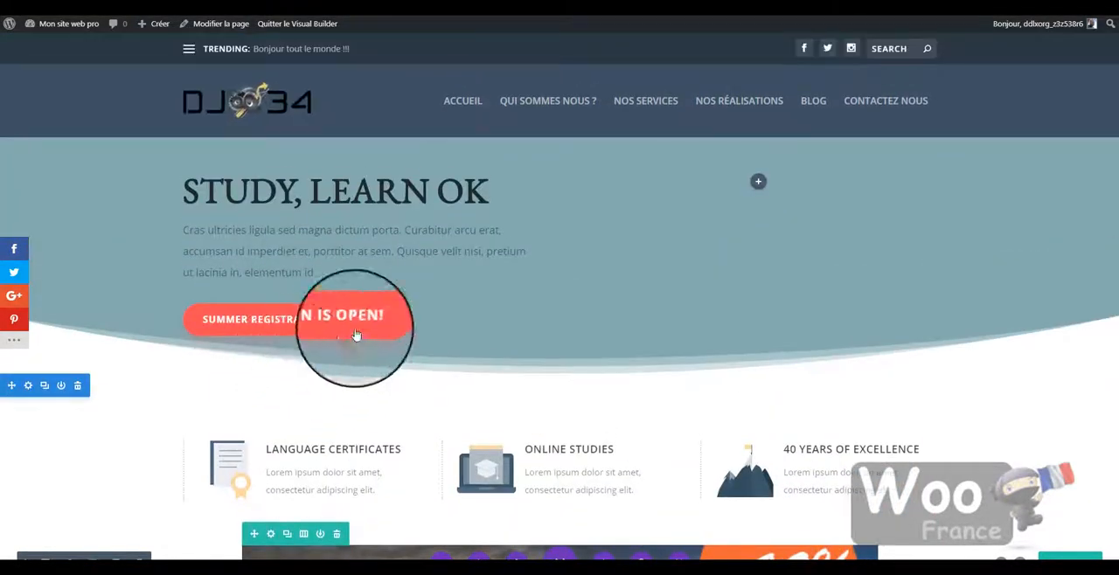
{"action": "scroll", "coordinate": [433, 358], "scroll_direction": "down", "scroll_amount": 1}
{"action": "scroll", "coordinate": [433, 358], "scroll_direction": "up", "scroll_amount": 1}
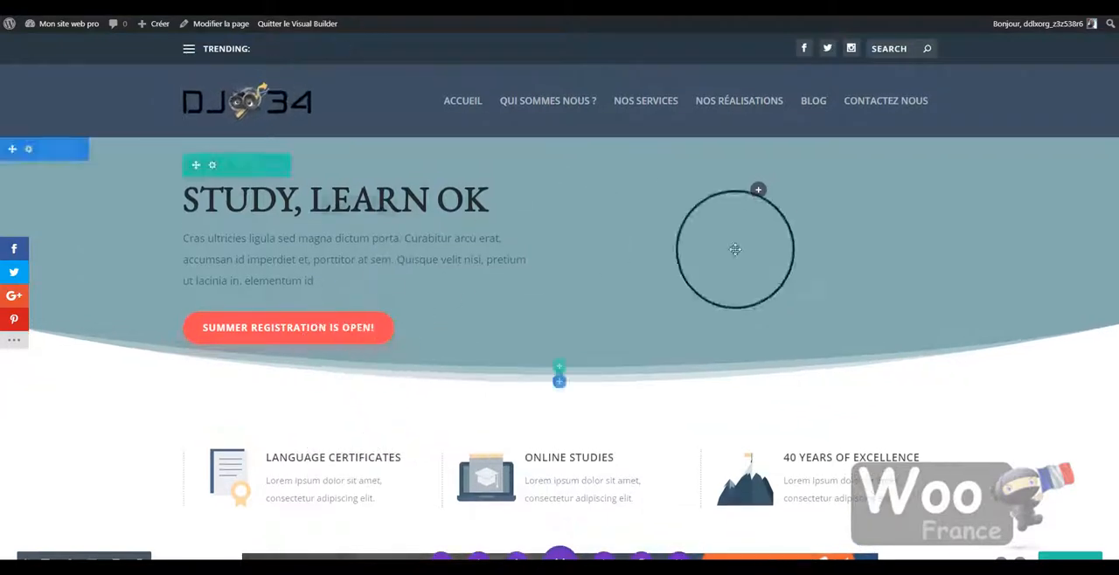
{"action": "scroll", "coordinate": [244, 531], "scroll_direction": "down", "scroll_amount": 1}
{"action": "scroll", "coordinate": [244, 531], "scroll_direction": "down", "scroll_amount": 1}
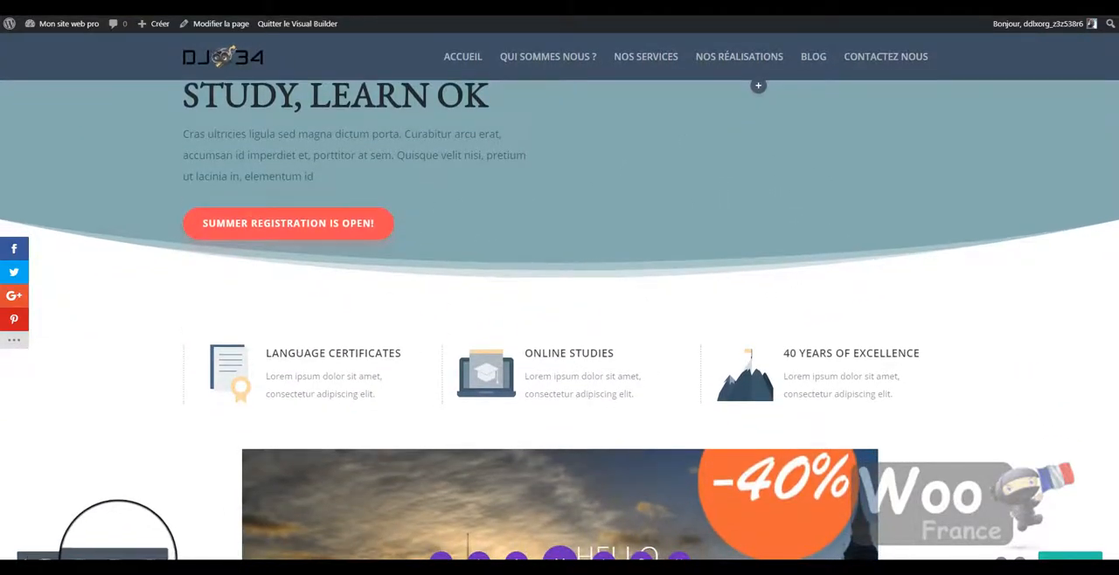
- Preview the page in the tablet and phone layouts and examine how its sections adapt
{"action": "left_click", "coordinate": [117, 557]}
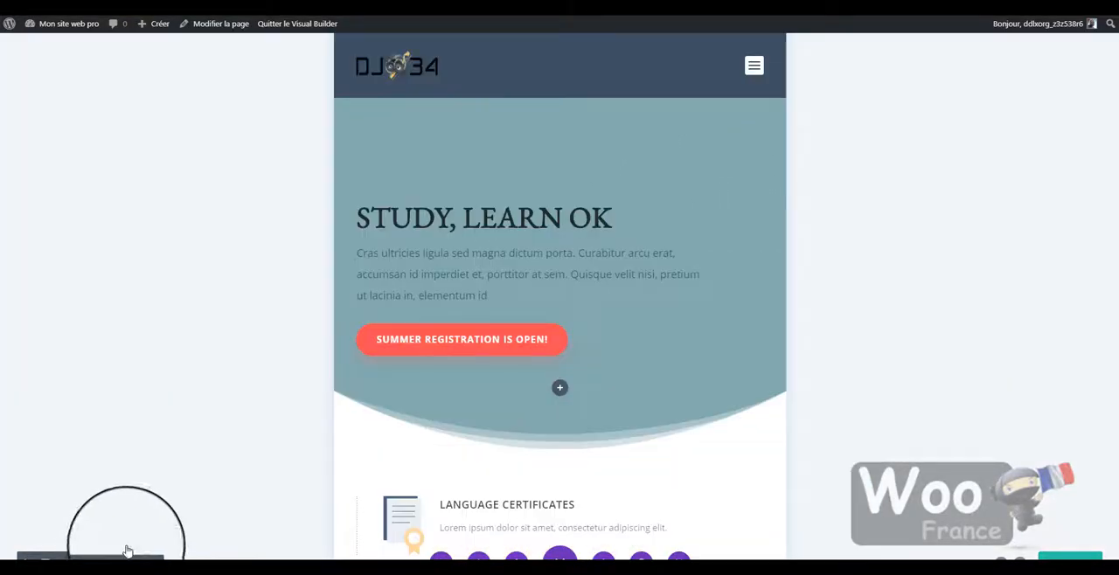
{"action": "scroll", "coordinate": [585, 276], "scroll_direction": "down", "scroll_amount": 10}
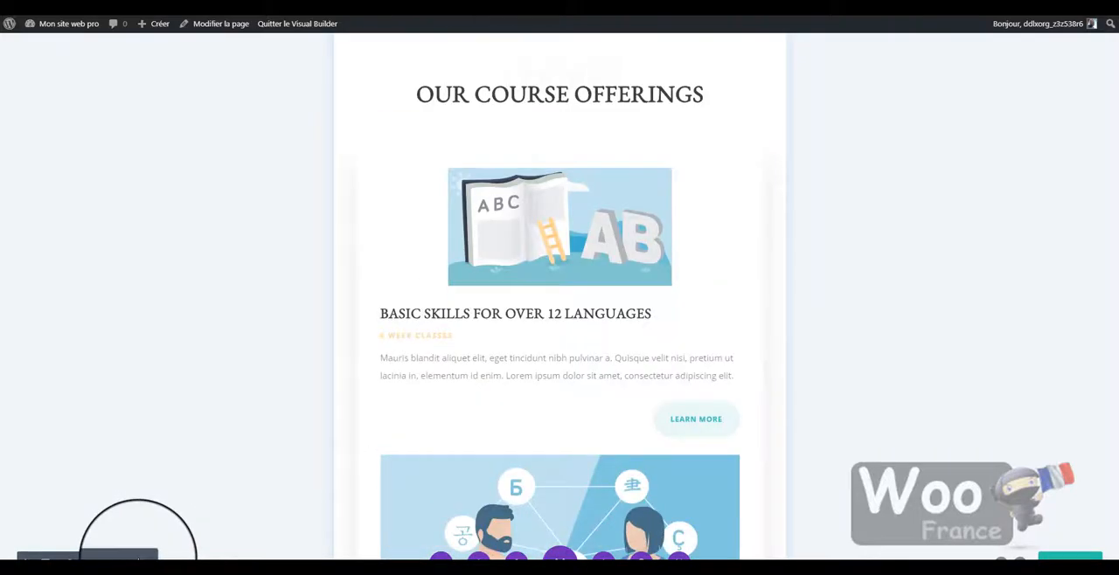
{"action": "left_click", "coordinate": [160, 556]}
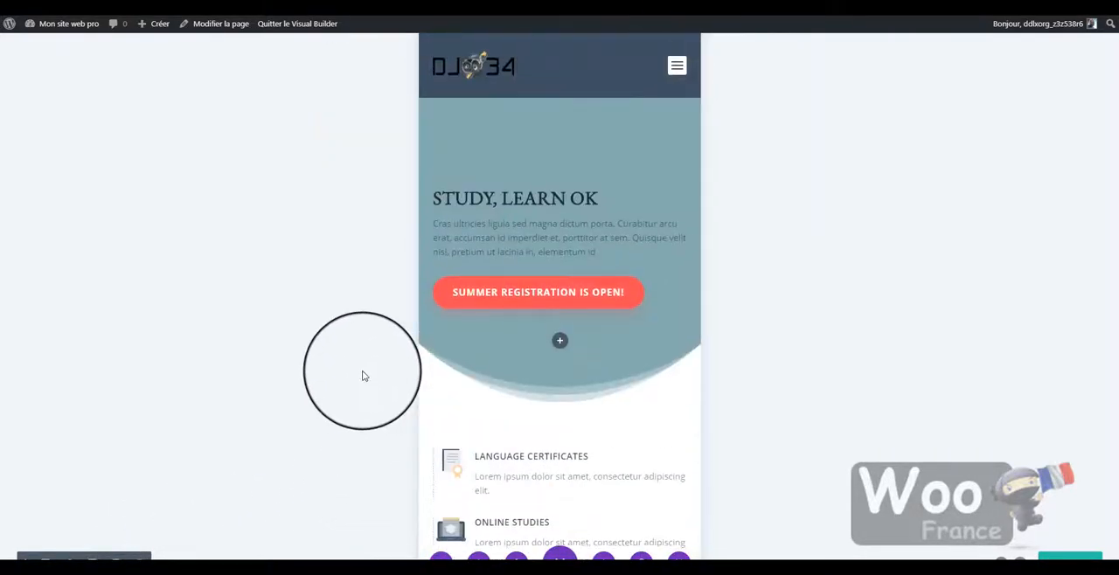
{"action": "scroll", "coordinate": [542, 321], "scroll_direction": "down", "scroll_amount": 10}
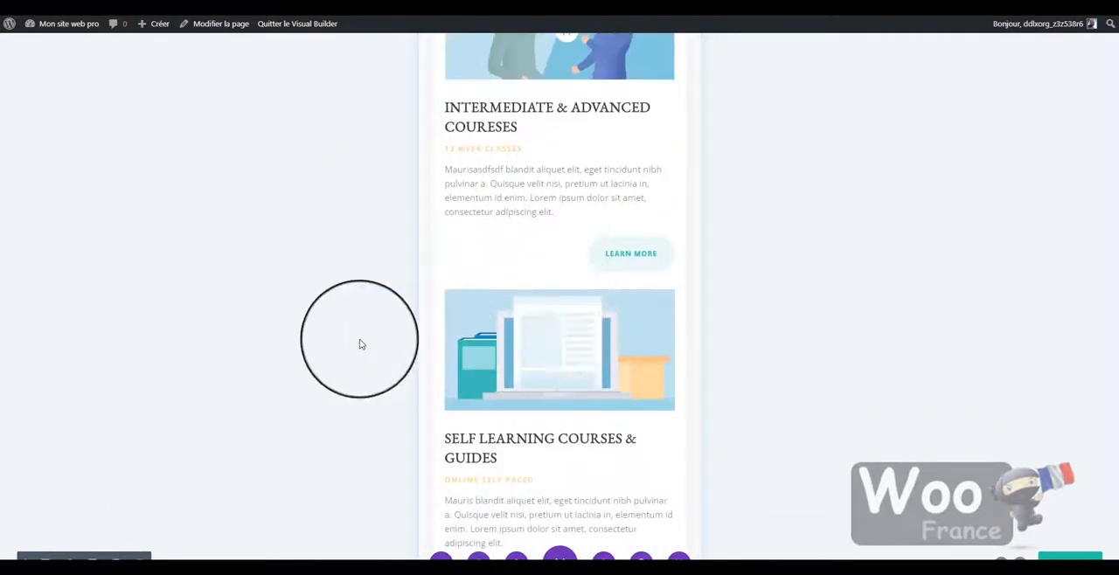
{"action": "scroll", "coordinate": [360, 343], "scroll_direction": "down", "scroll_amount": 15}
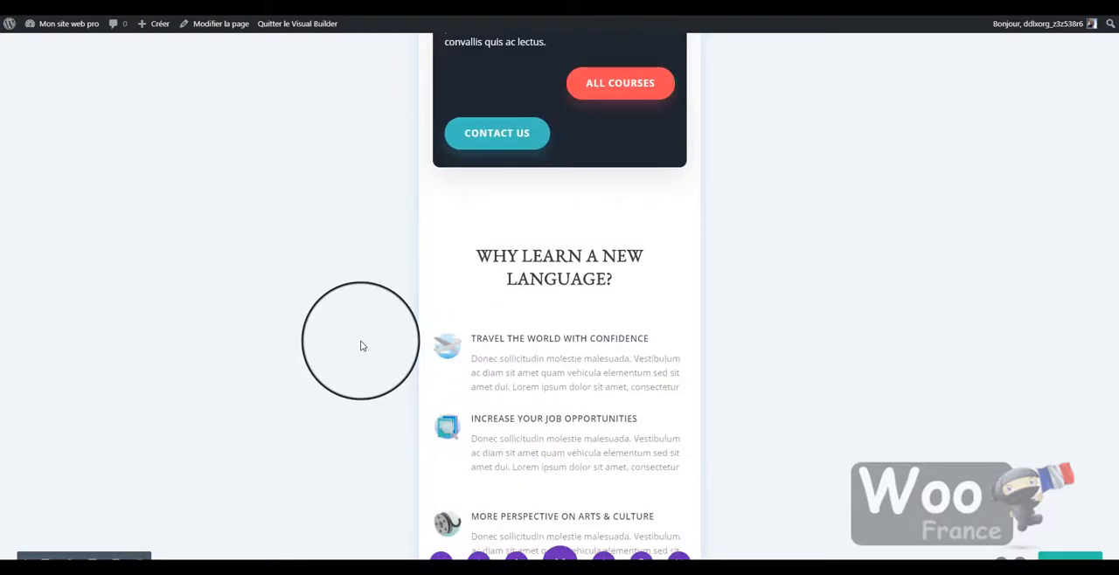
- Open the acceuil-demo page in the back-end Divi builder and examine its sections, rows and modules
{"action": "scroll", "coordinate": [361, 345], "scroll_direction": "up", "scroll_amount": 20}
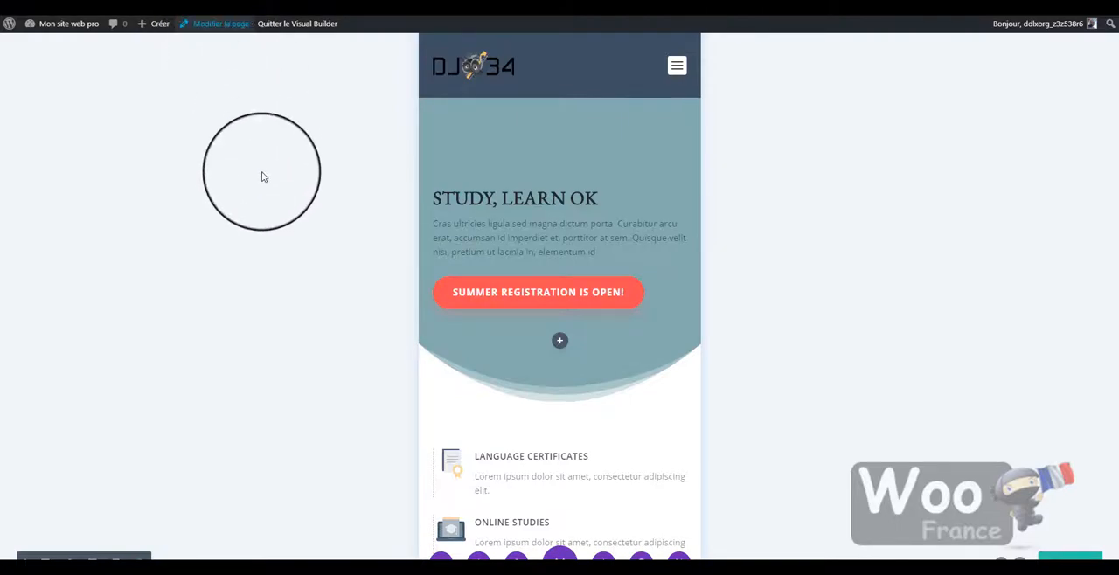
{"action": "scroll", "coordinate": [546, 115], "scroll_direction": "down", "scroll_amount": 3}
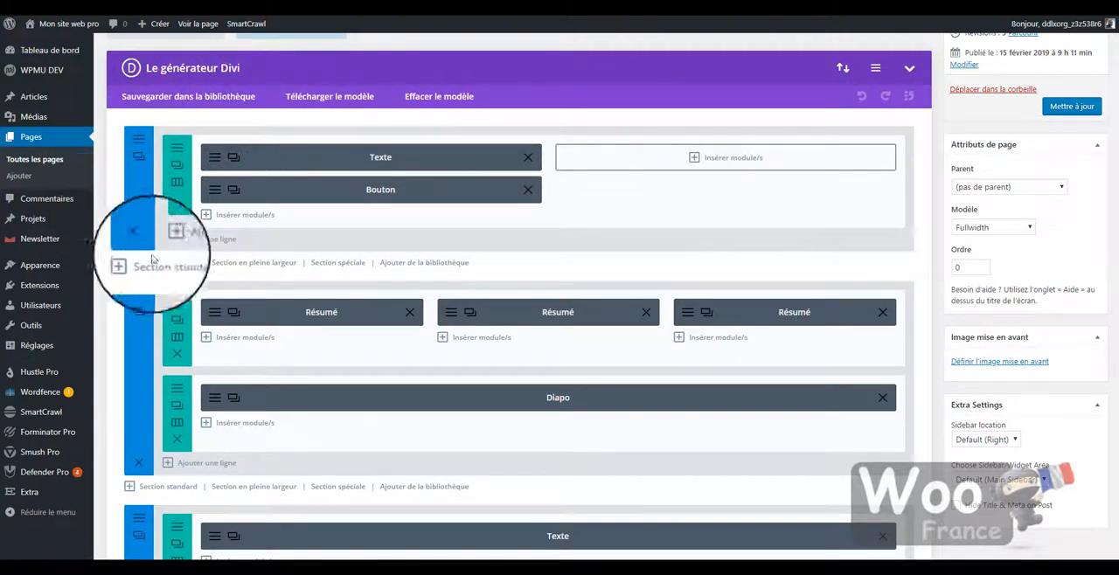
{"action": "scroll", "coordinate": [799, 375], "scroll_direction": "down", "scroll_amount": 1}
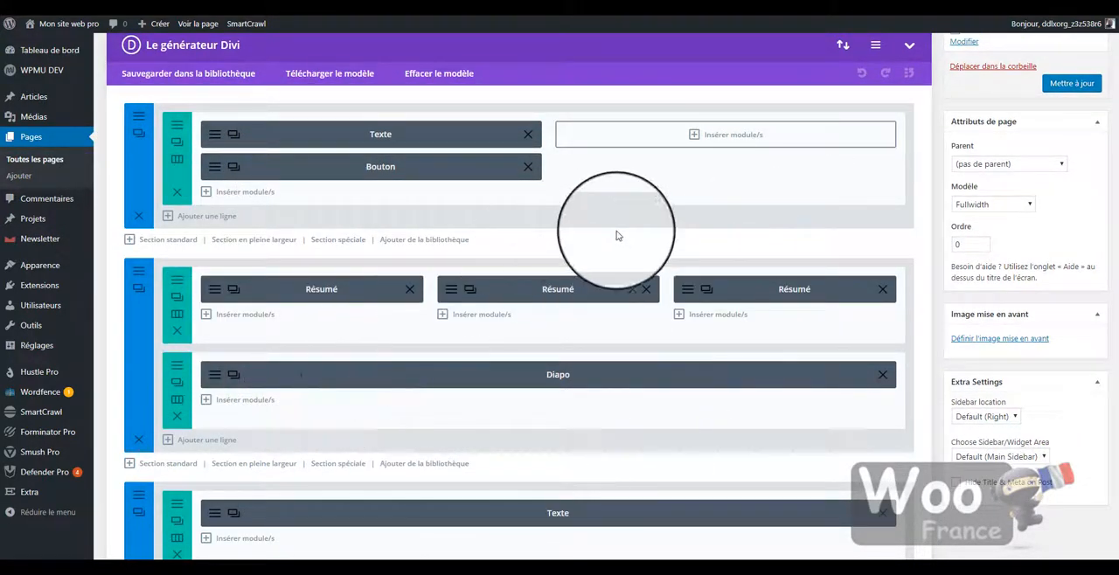
{"action": "scroll", "coordinate": [682, 175], "scroll_direction": "down", "scroll_amount": 2}
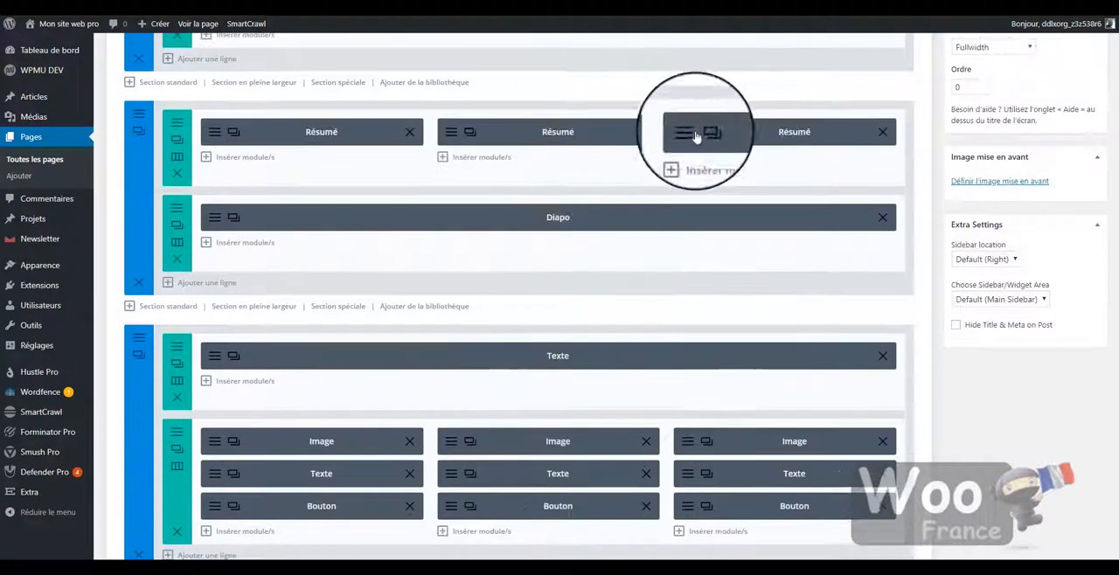
{"action": "scroll", "coordinate": [694, 220], "scroll_direction": "up", "scroll_amount": 4}
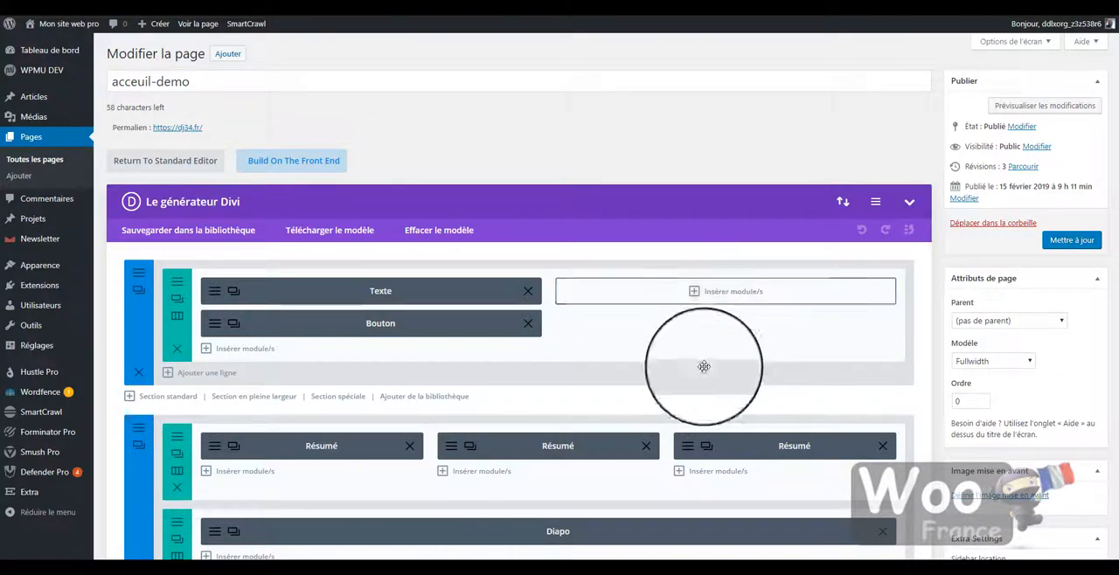
- Load the premade Architecture Firm Landing layout, replacing the existing page content, and update the page
{"action": "left_click", "coordinate": [332, 231]}
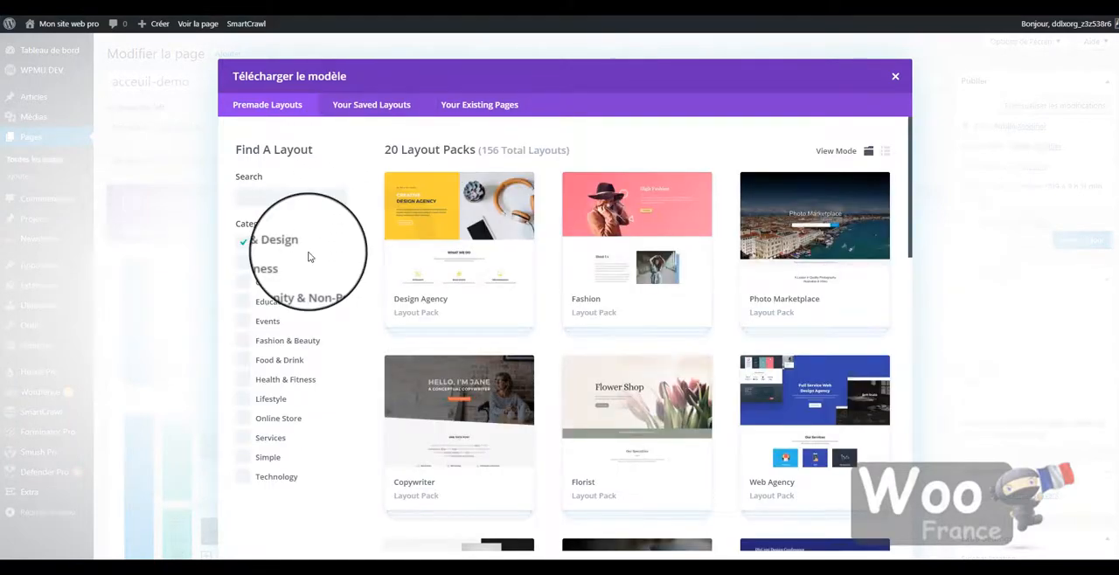
{"action": "scroll", "coordinate": [669, 262], "scroll_direction": "down", "scroll_amount": 5}
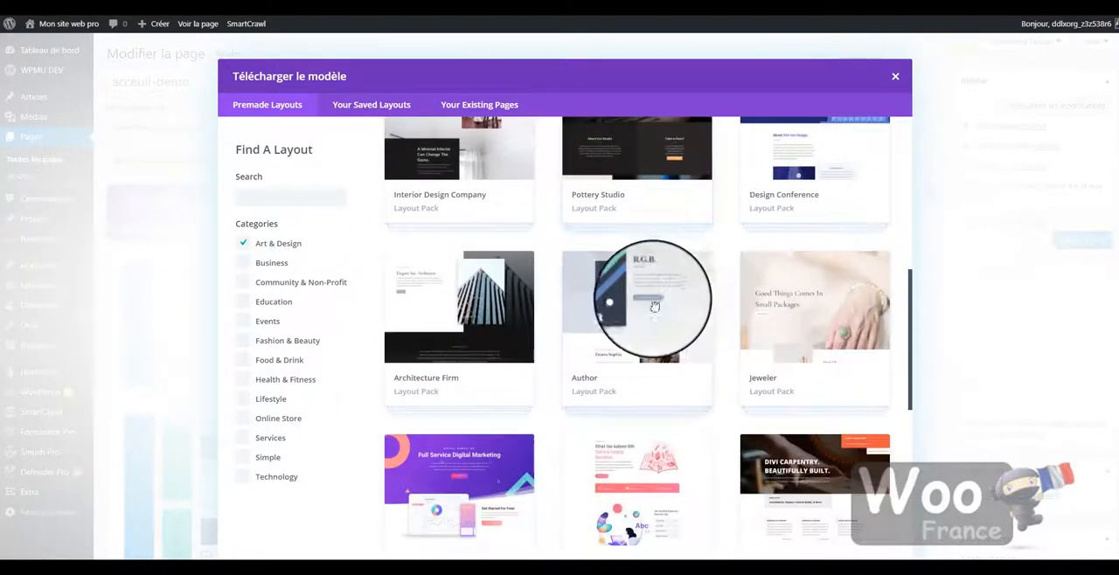
{"action": "left_click", "coordinate": [458, 303]}
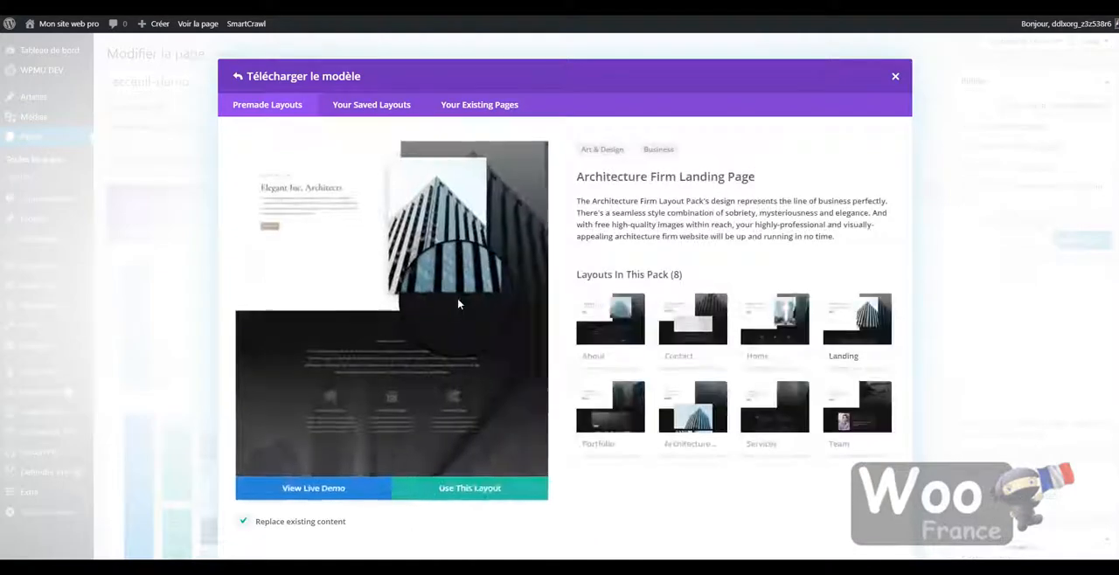
{"action": "left_click", "coordinate": [454, 496]}
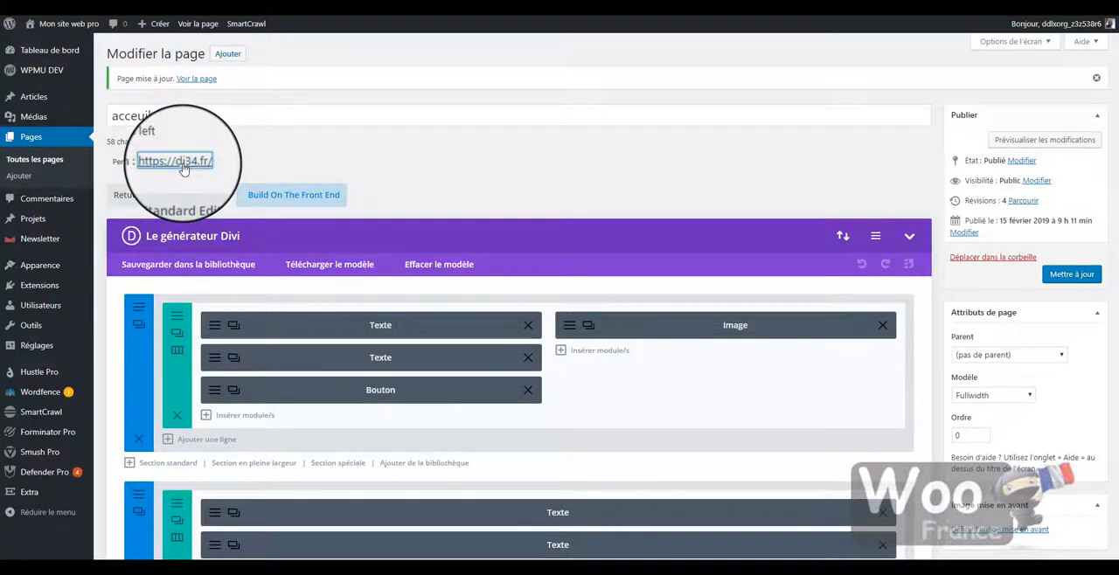
- View the published page and look over its hero, services, recent projects, client logos and blog sections
{"action": "left_click", "coordinate": [184, 169]}
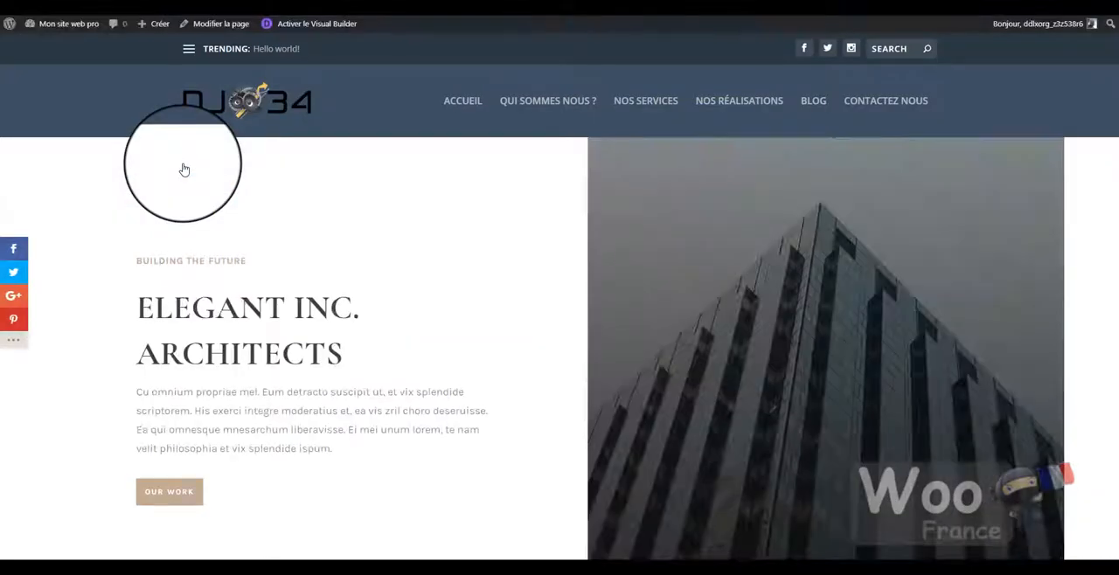
{"action": "scroll", "coordinate": [312, 262], "scroll_direction": "down", "scroll_amount": 5}
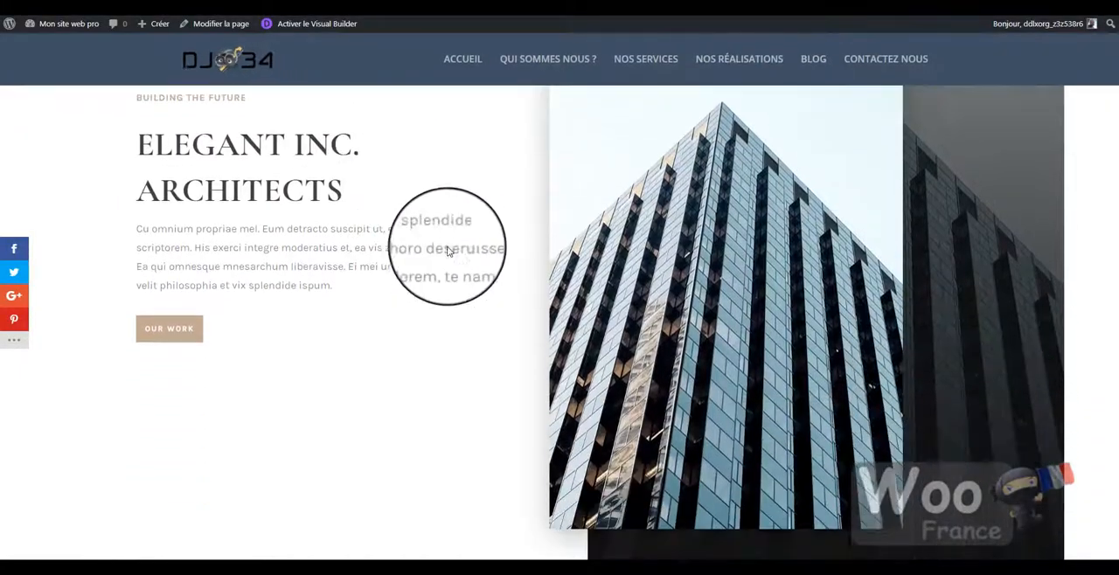
{"action": "scroll", "coordinate": [297, 245], "scroll_direction": "down", "scroll_amount": 10}
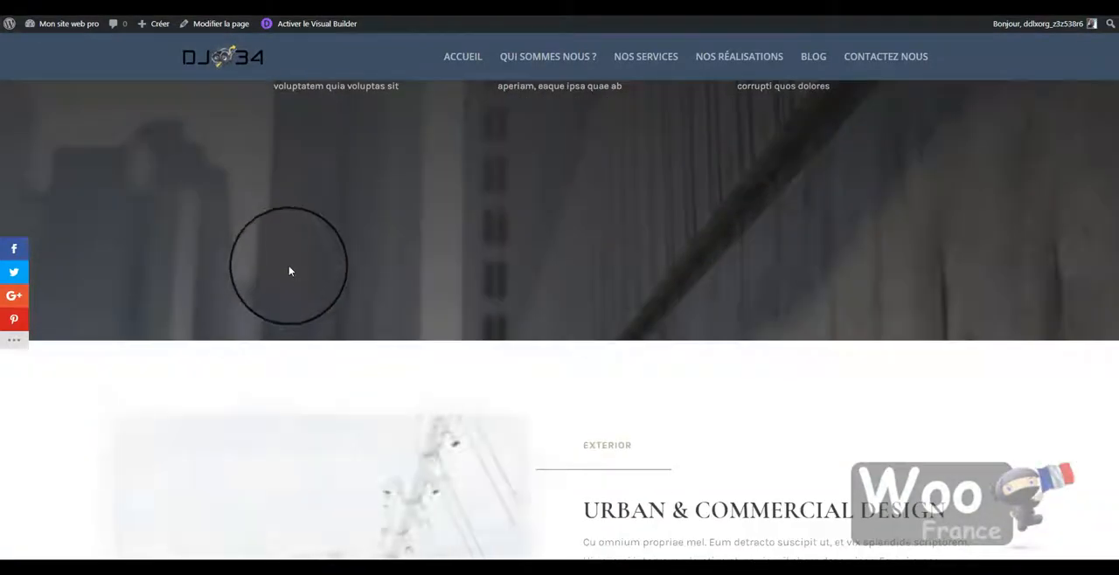
{"action": "scroll", "coordinate": [371, 328], "scroll_direction": "down", "scroll_amount": 10}
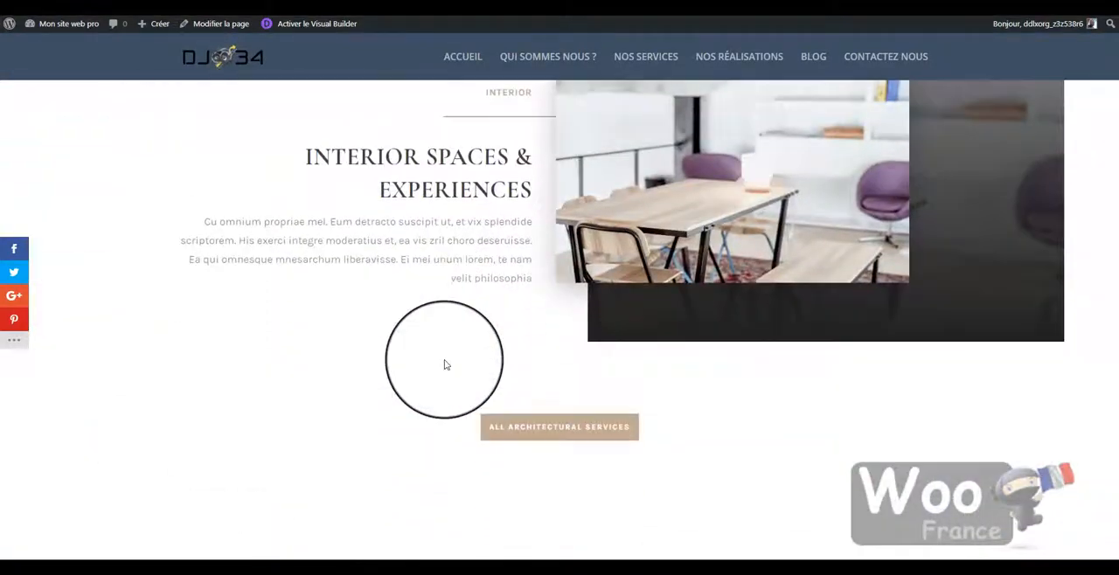
{"action": "scroll", "coordinate": [444, 376], "scroll_direction": "down", "scroll_amount": 10}
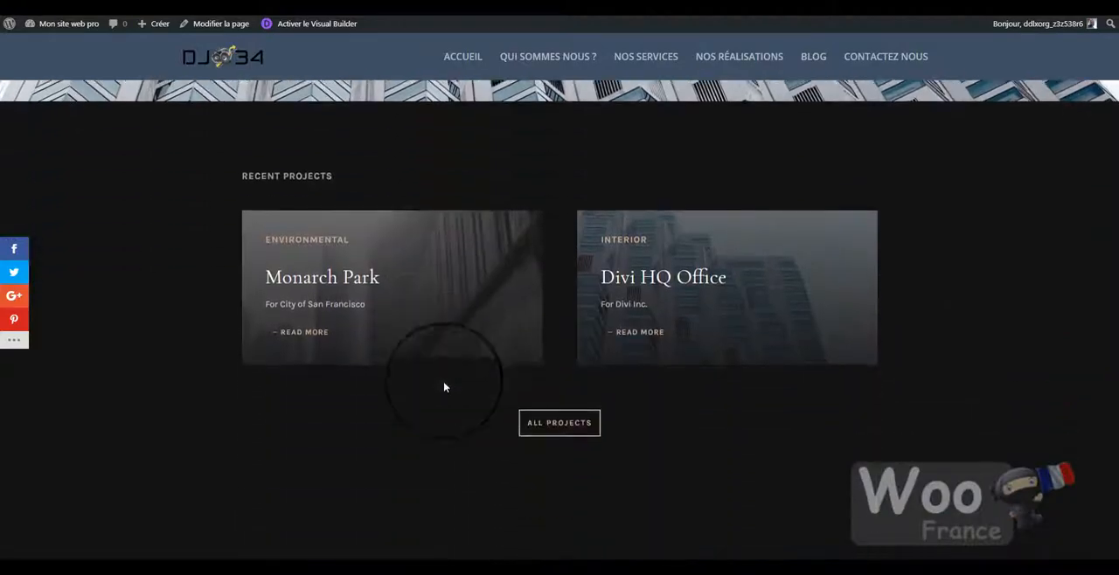
{"action": "scroll", "coordinate": [438, 416], "scroll_direction": "down", "scroll_amount": 10}
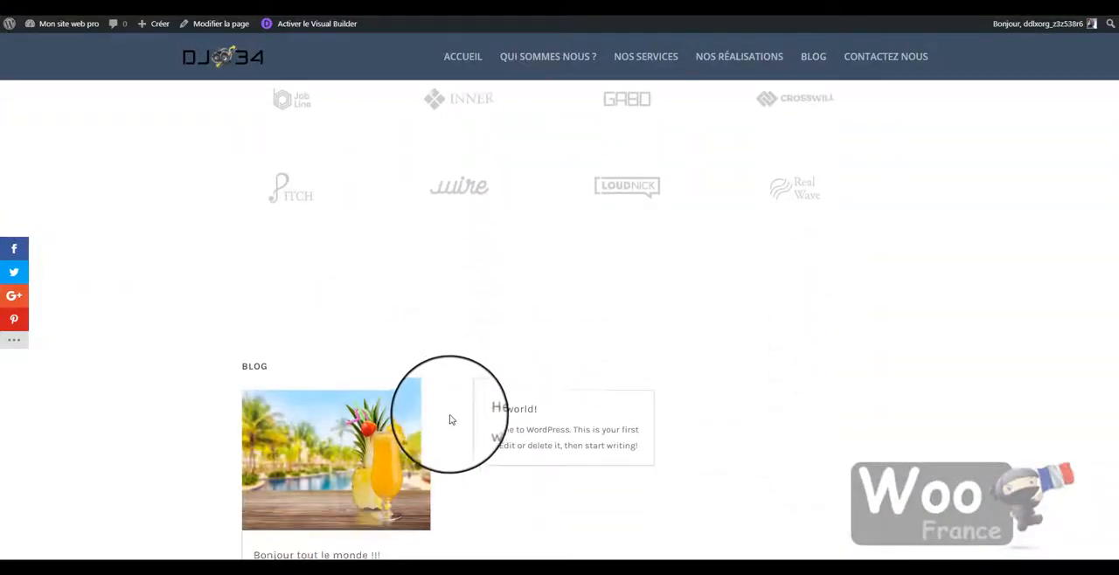
{"action": "scroll", "coordinate": [454, 415], "scroll_direction": "up", "scroll_amount": 5}
{"action": "scroll", "coordinate": [465, 408], "scroll_direction": "up", "scroll_amount": 15}
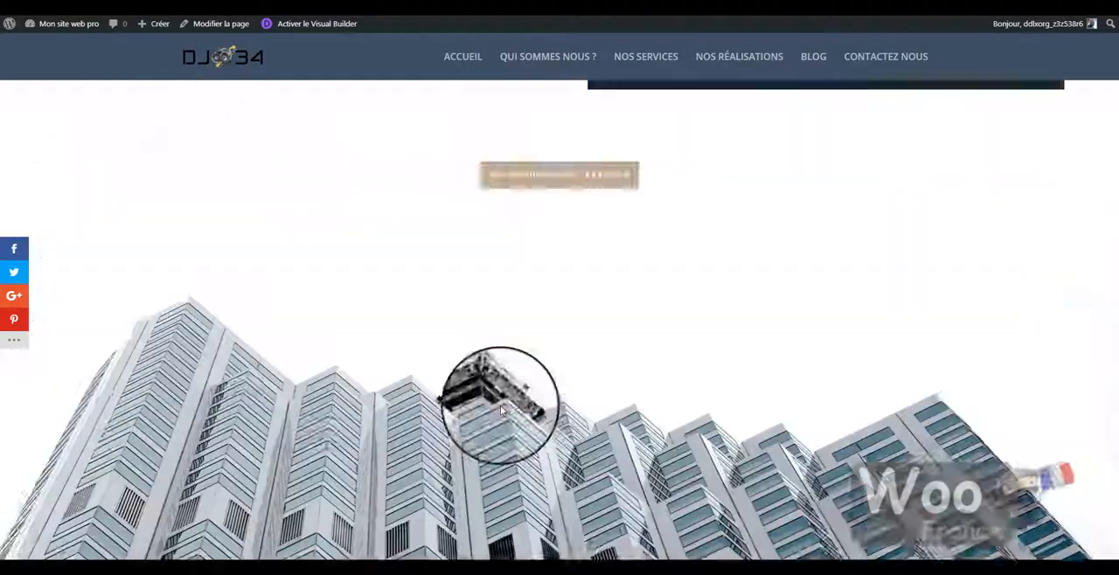
{"action": "scroll", "coordinate": [486, 405], "scroll_direction": "up", "scroll_amount": 10}
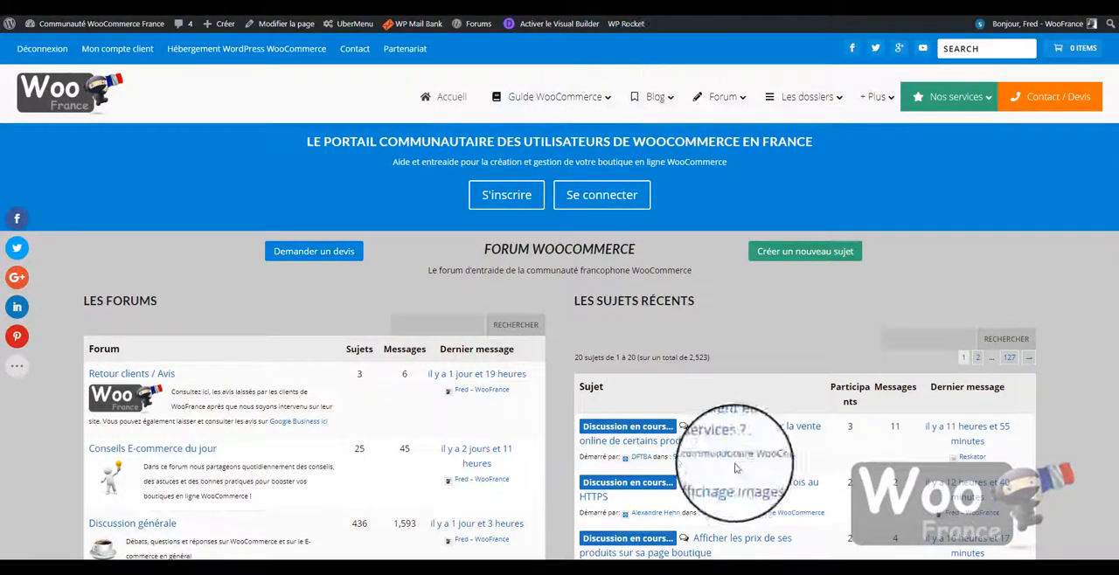
- Open the Divi theme user guide on the WooFrance site and look through its basics, module and other tutorial lists
{"action": "mouse_move", "coordinate": [599, 98]}
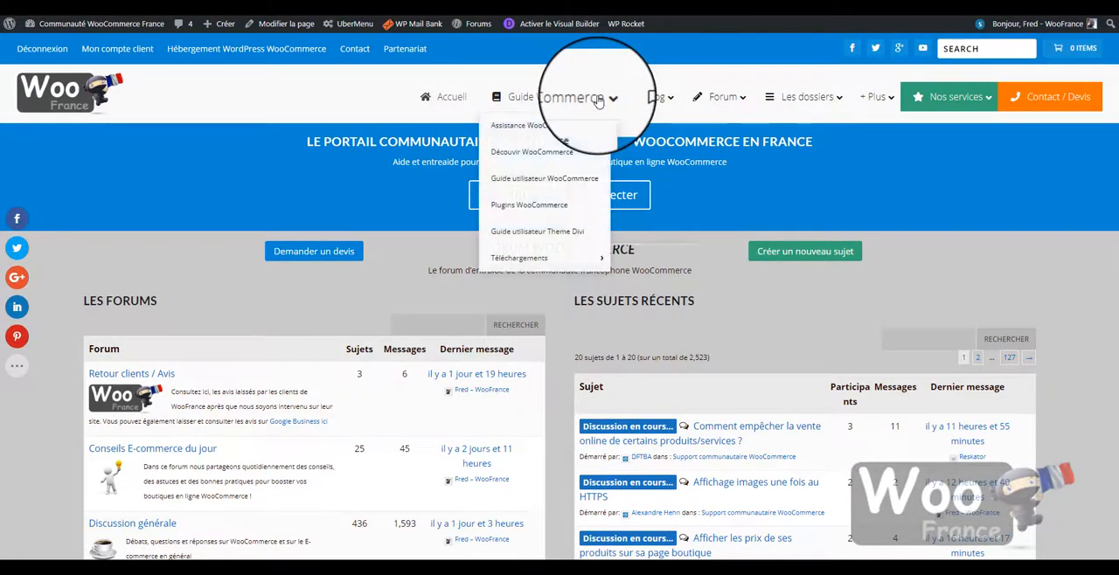
{"action": "left_click", "coordinate": [556, 236]}
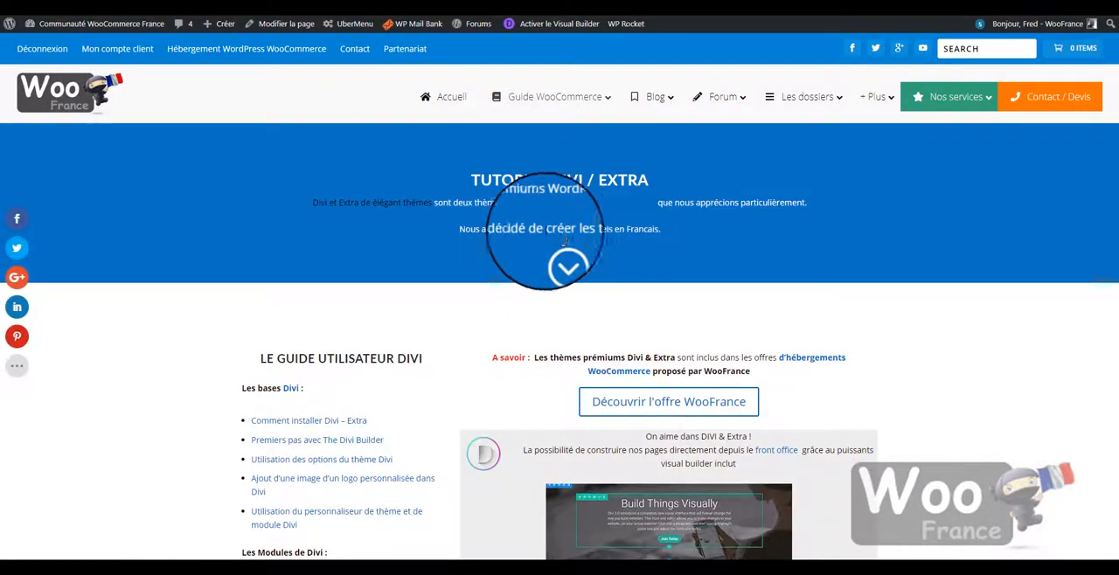
{"action": "scroll", "coordinate": [404, 388], "scroll_direction": "down", "scroll_amount": 3}
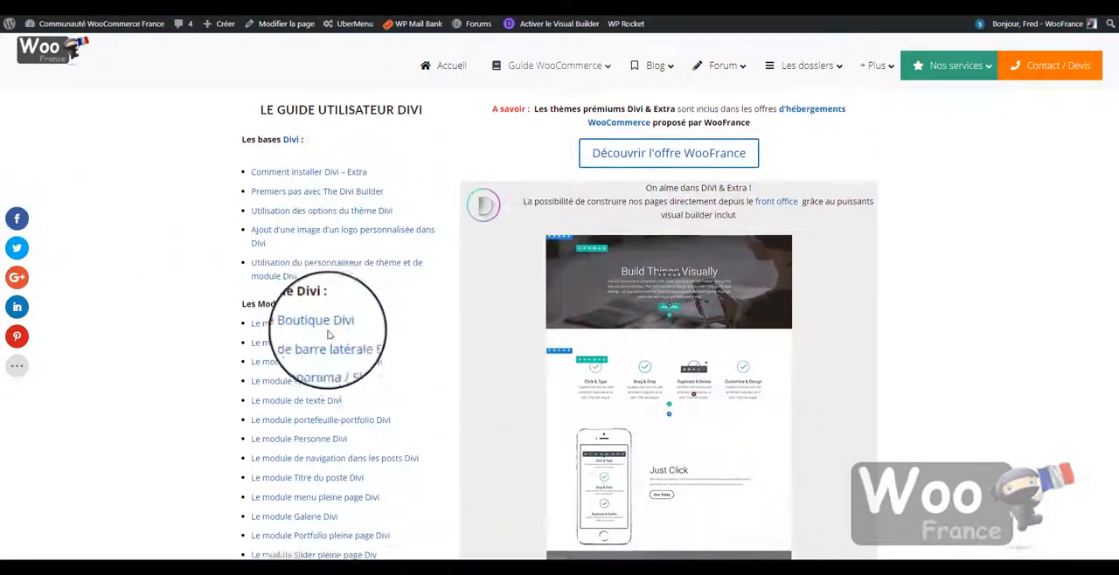
{"action": "scroll", "coordinate": [310, 180], "scroll_direction": "down", "scroll_amount": 4}
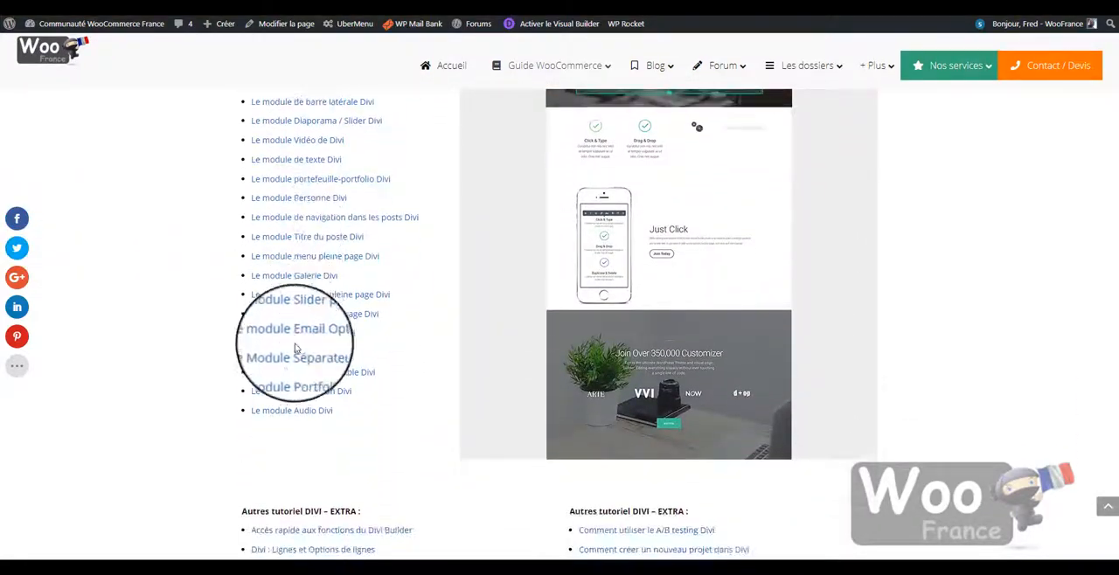
{"action": "scroll", "coordinate": [298, 372], "scroll_direction": "down", "scroll_amount": 2}
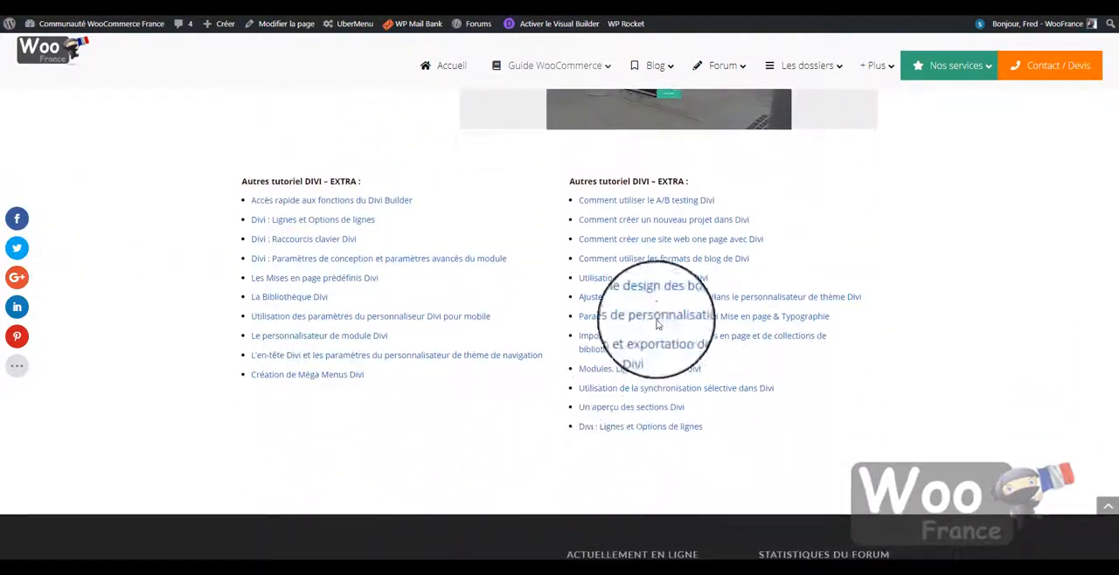
{"action": "scroll", "coordinate": [297, 323], "scroll_direction": "up", "scroll_amount": 3}
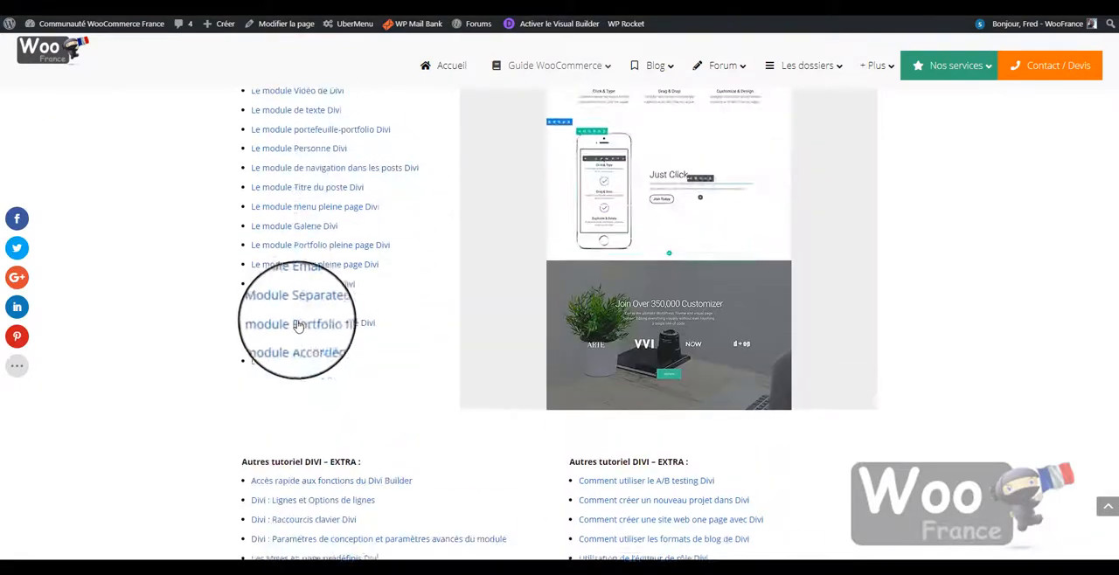
{"action": "scroll", "coordinate": [289, 249], "scroll_direction": "up", "scroll_amount": 4}
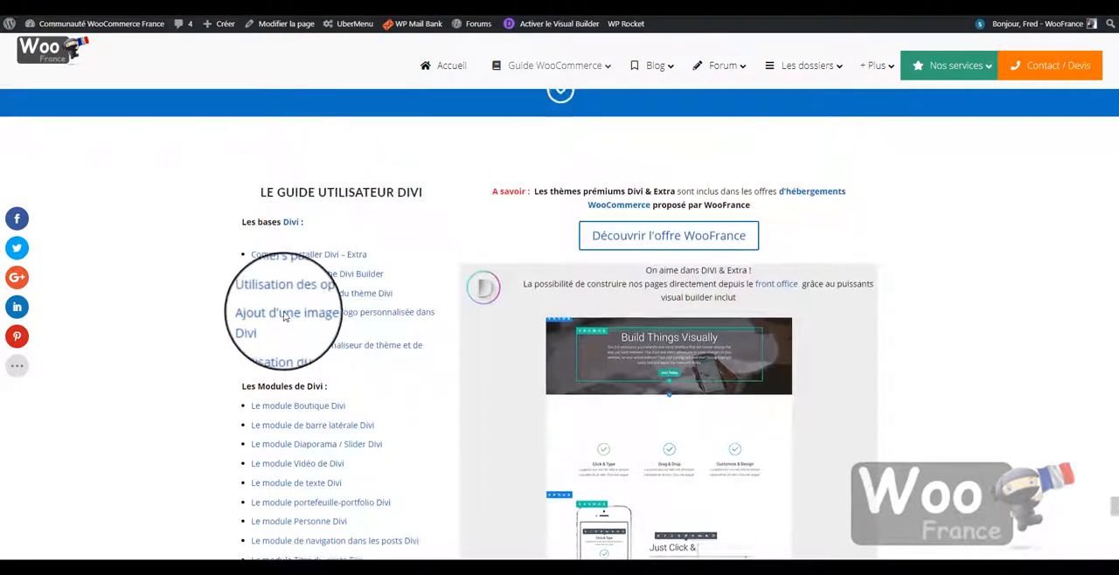
{"action": "scroll", "coordinate": [282, 322], "scroll_direction": "up", "scroll_amount": 1}
{"action": "scroll", "coordinate": [287, 335], "scroll_direction": "down", "scroll_amount": 2}
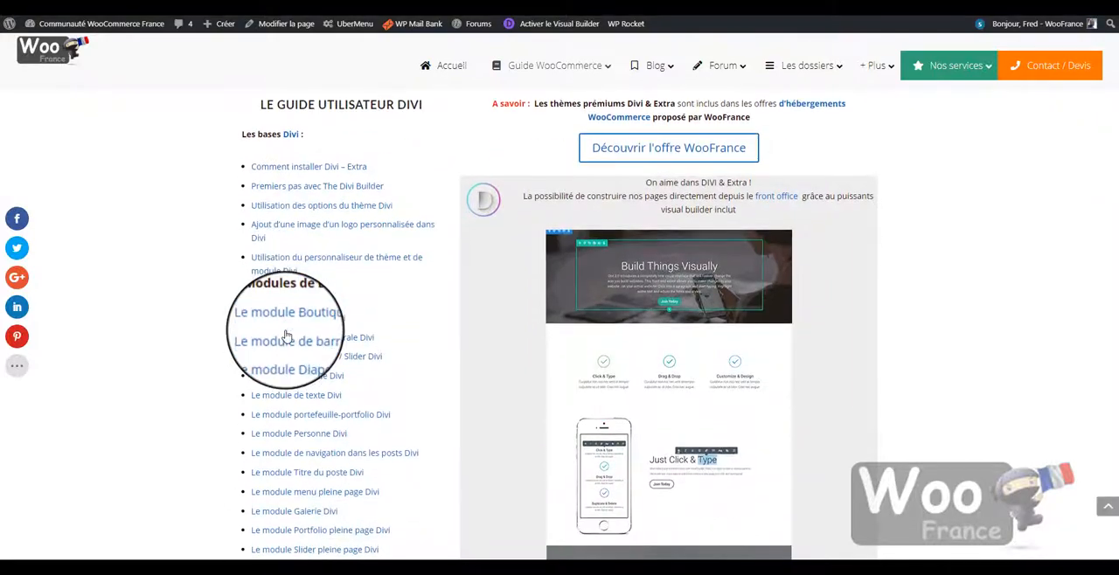
{"action": "scroll", "coordinate": [331, 327], "scroll_direction": "up", "scroll_amount": 1}
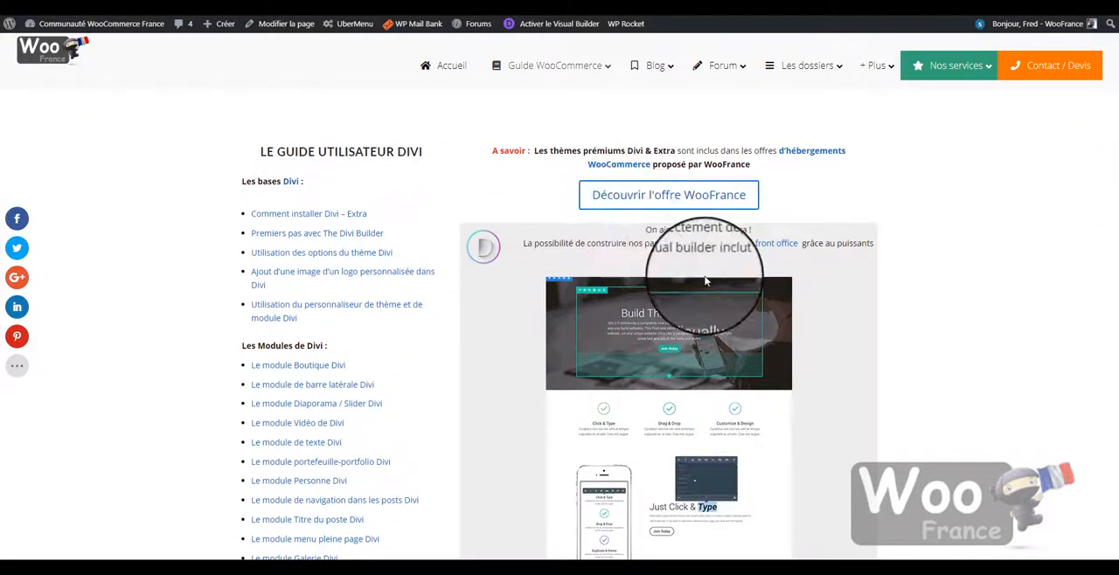
{"action": "scroll", "coordinate": [931, 291], "scroll_direction": "up", "scroll_amount": 2}
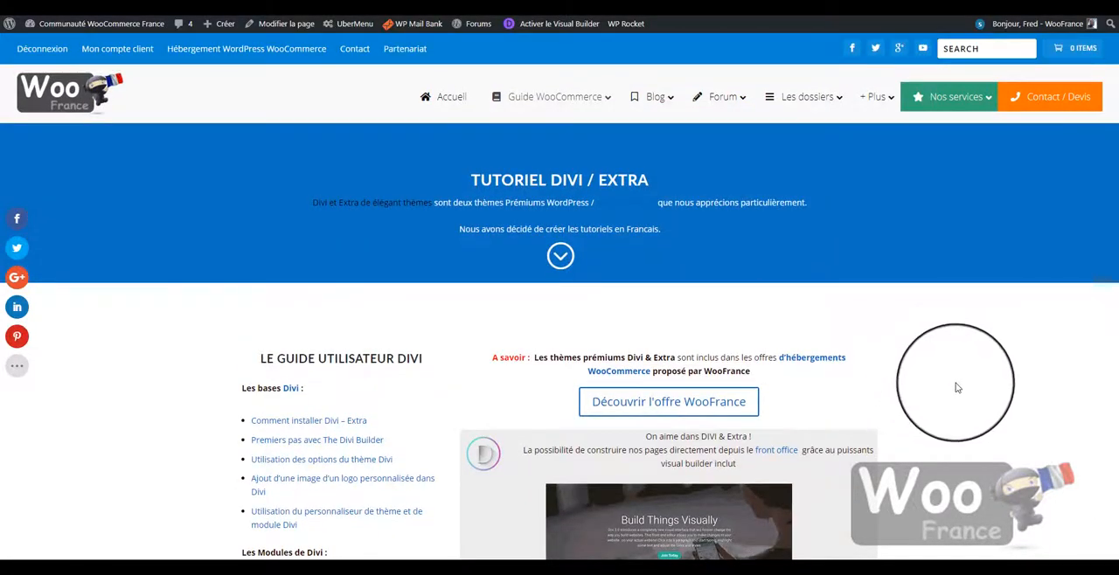